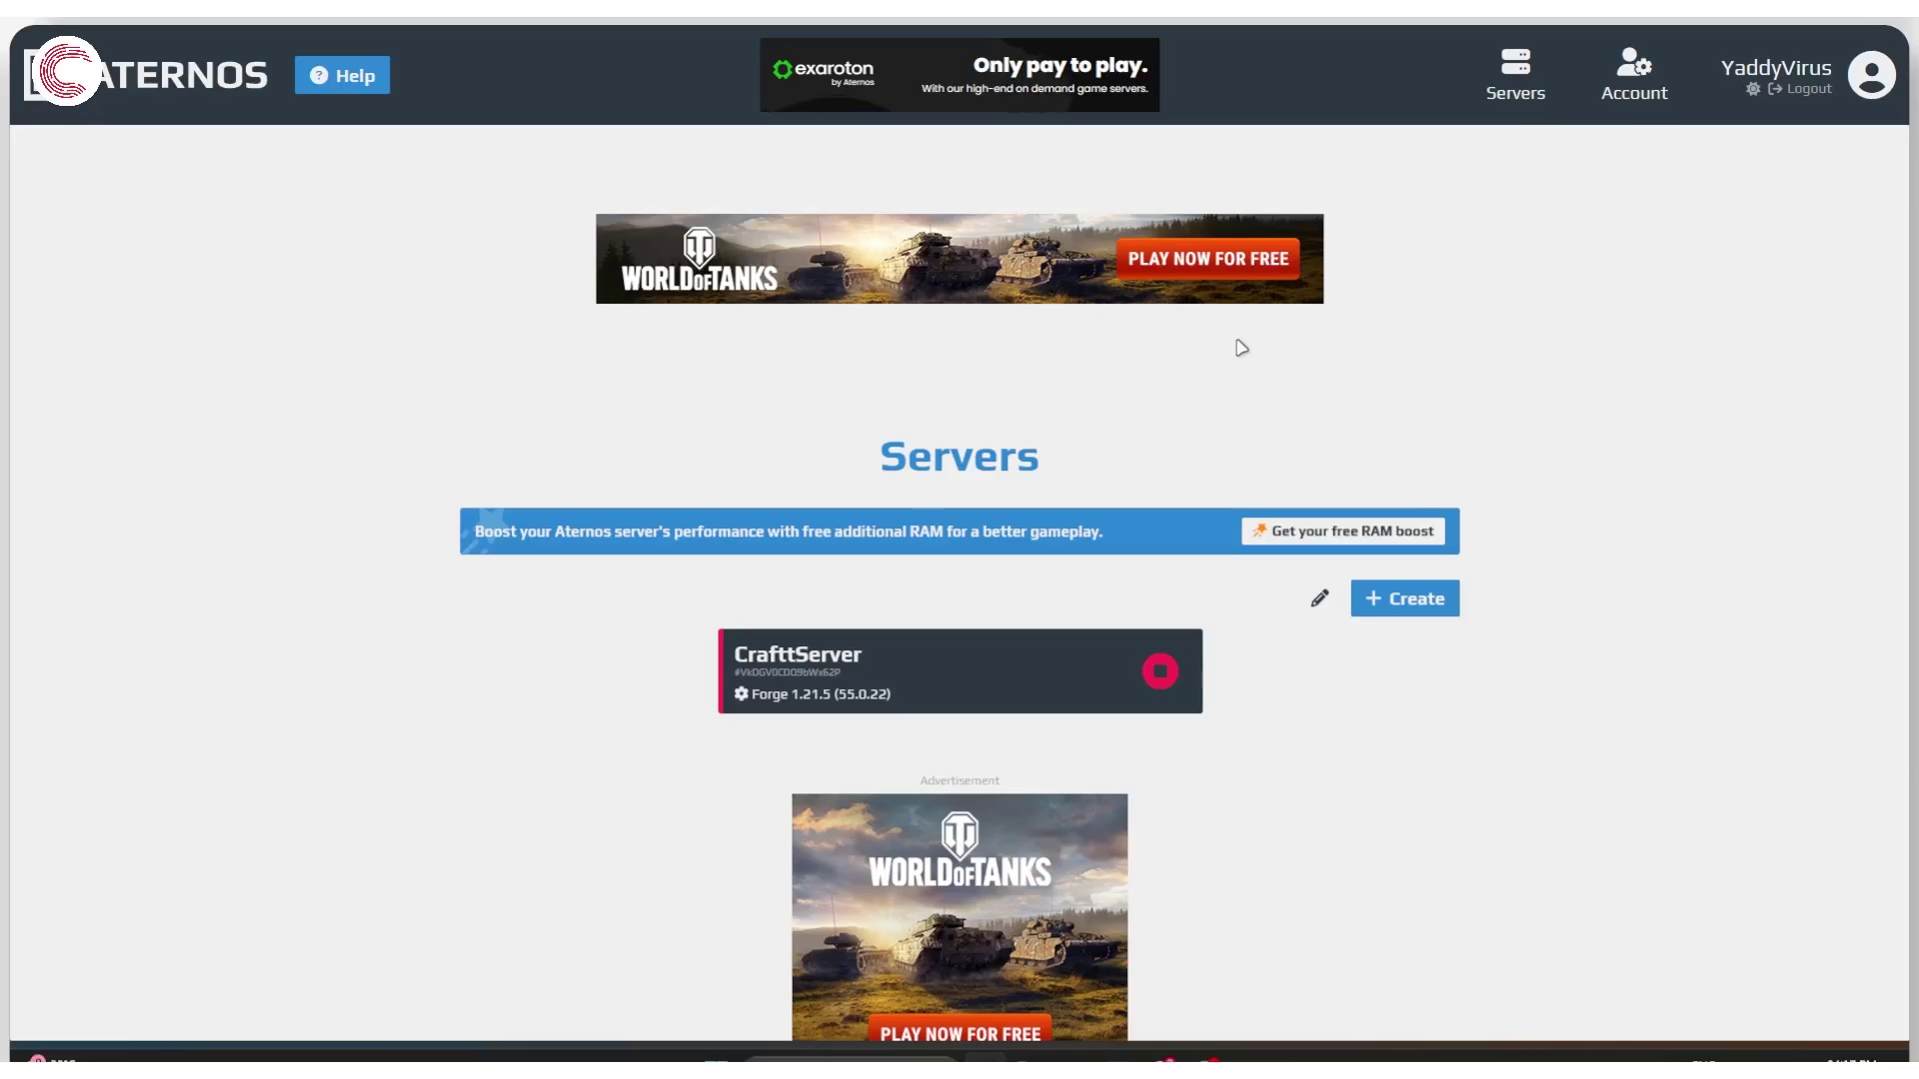
Open the CrafttServer server card from the Servers page
left_click(962, 661)
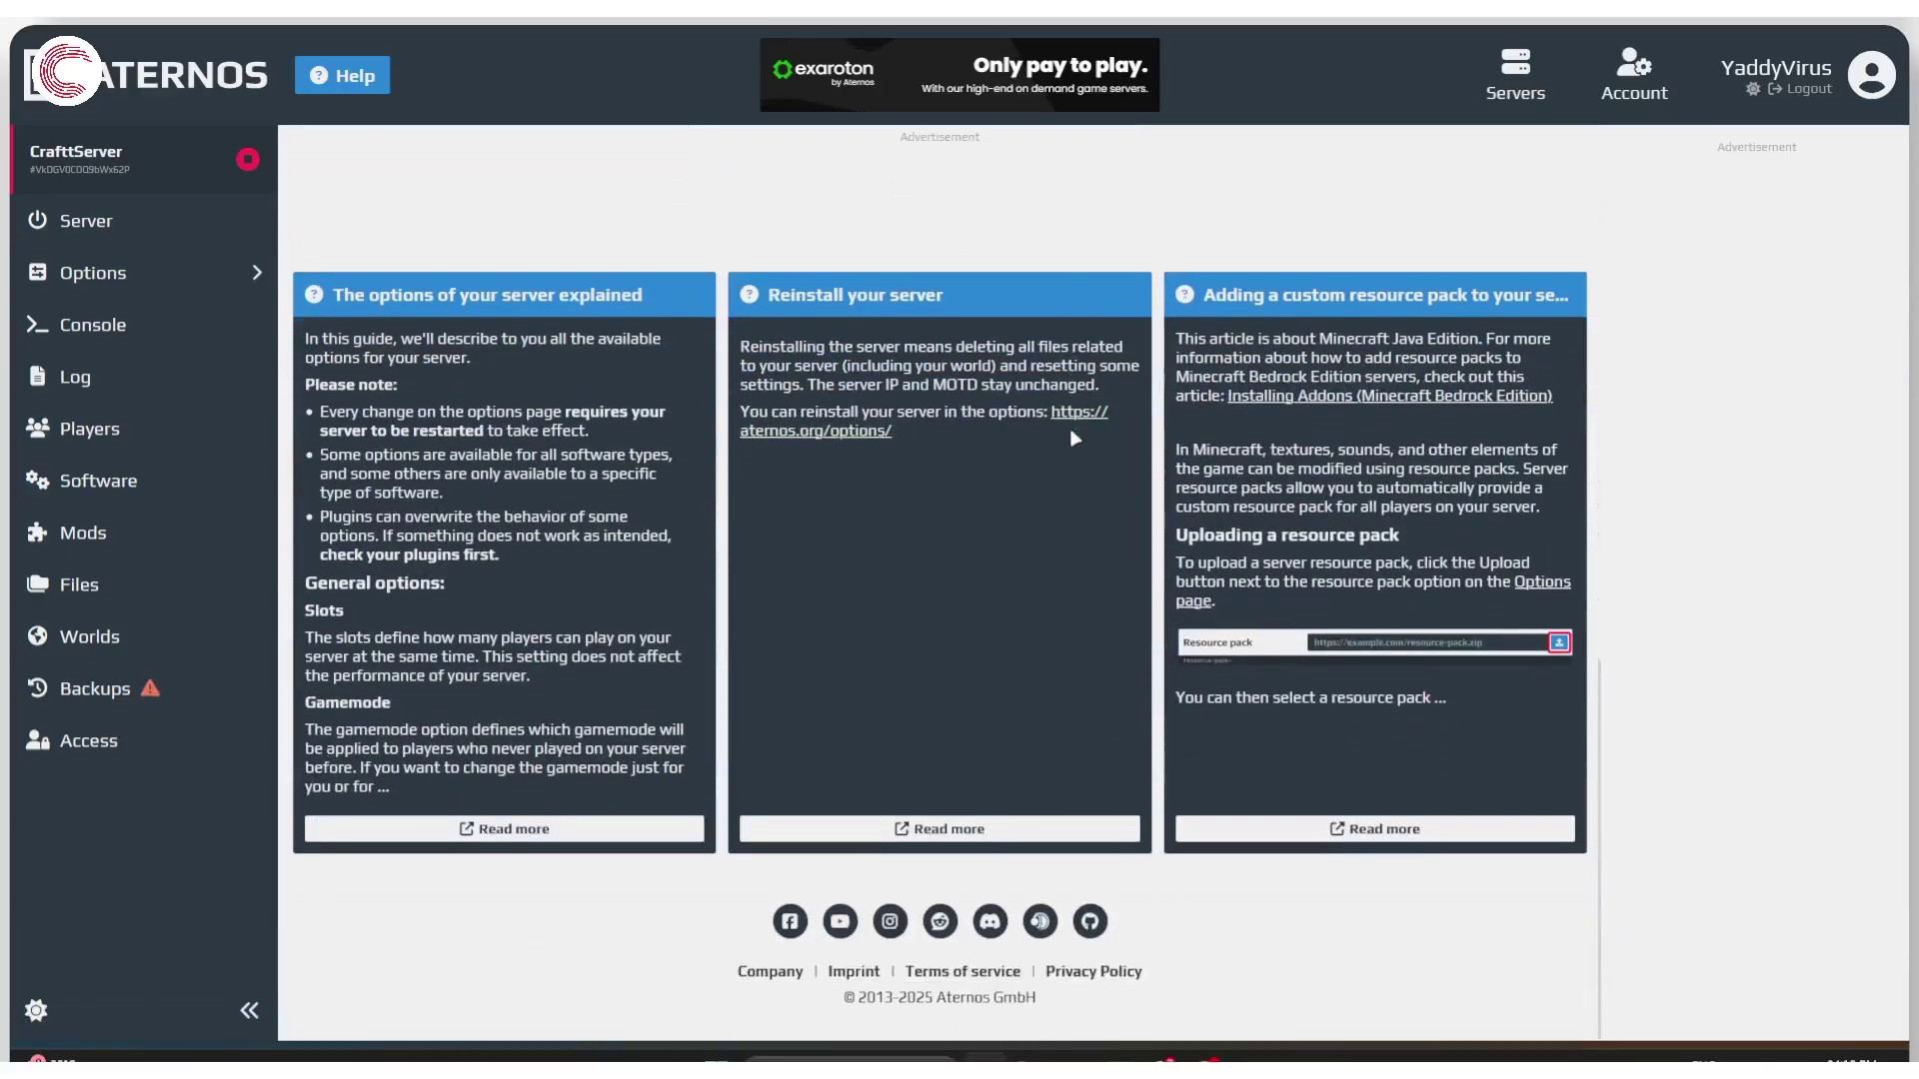
scroll(1074, 439, "up", 5)
scroll(1072, 433, "down", 2)
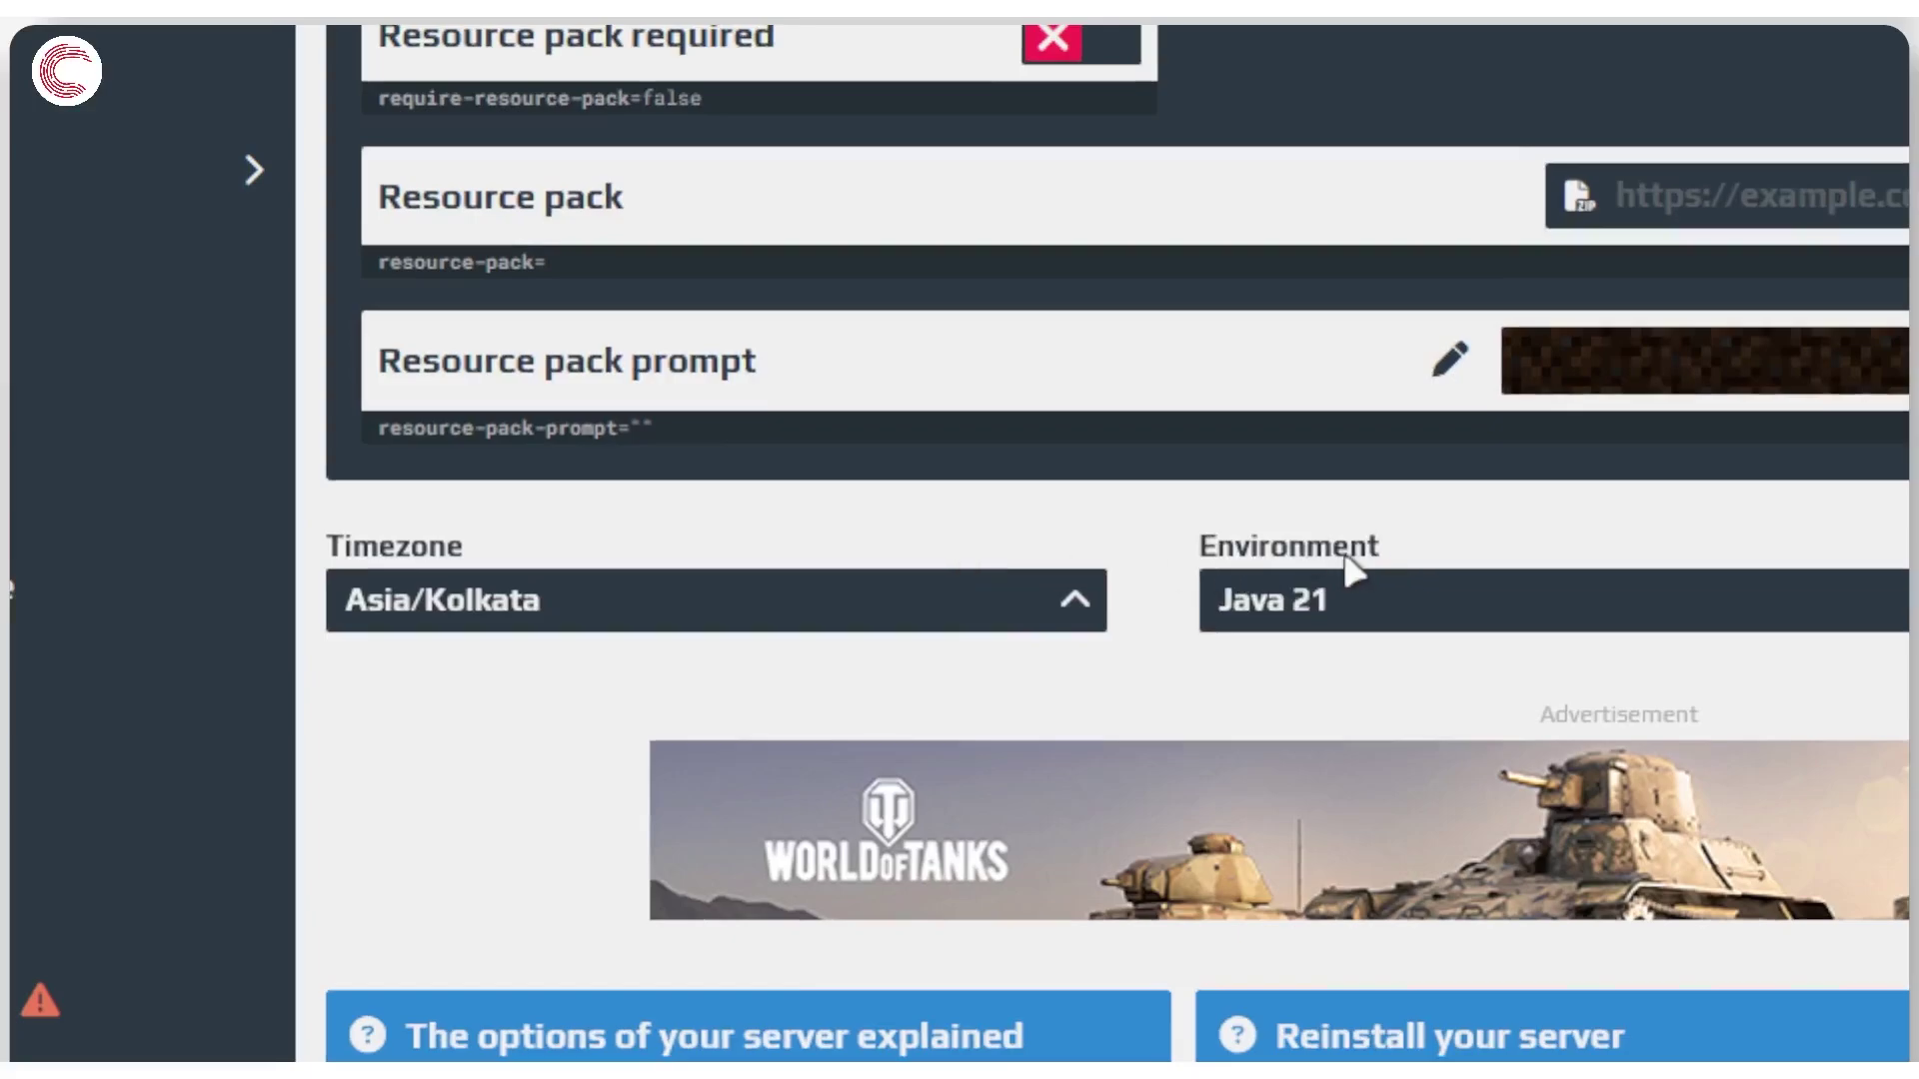
left_click(993, 624)
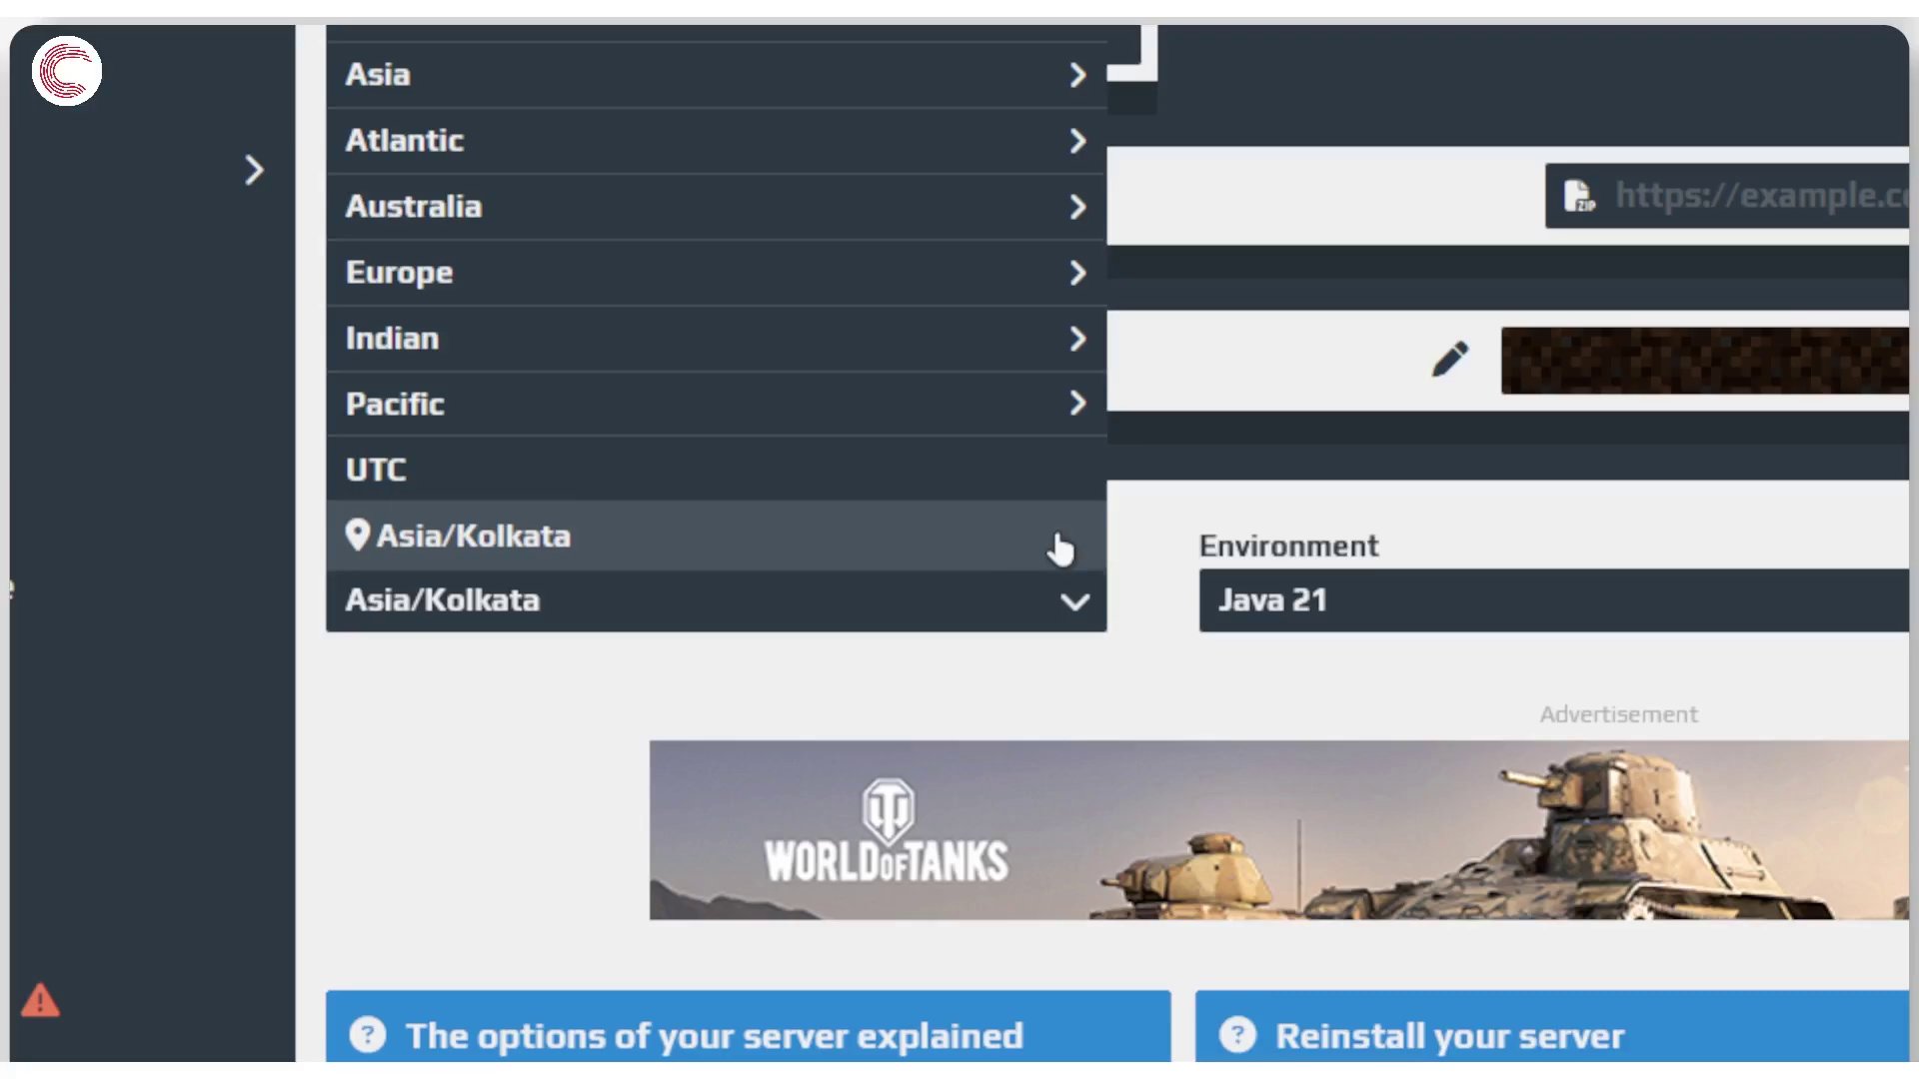
left_click(1004, 604)
left_click(1818, 625)
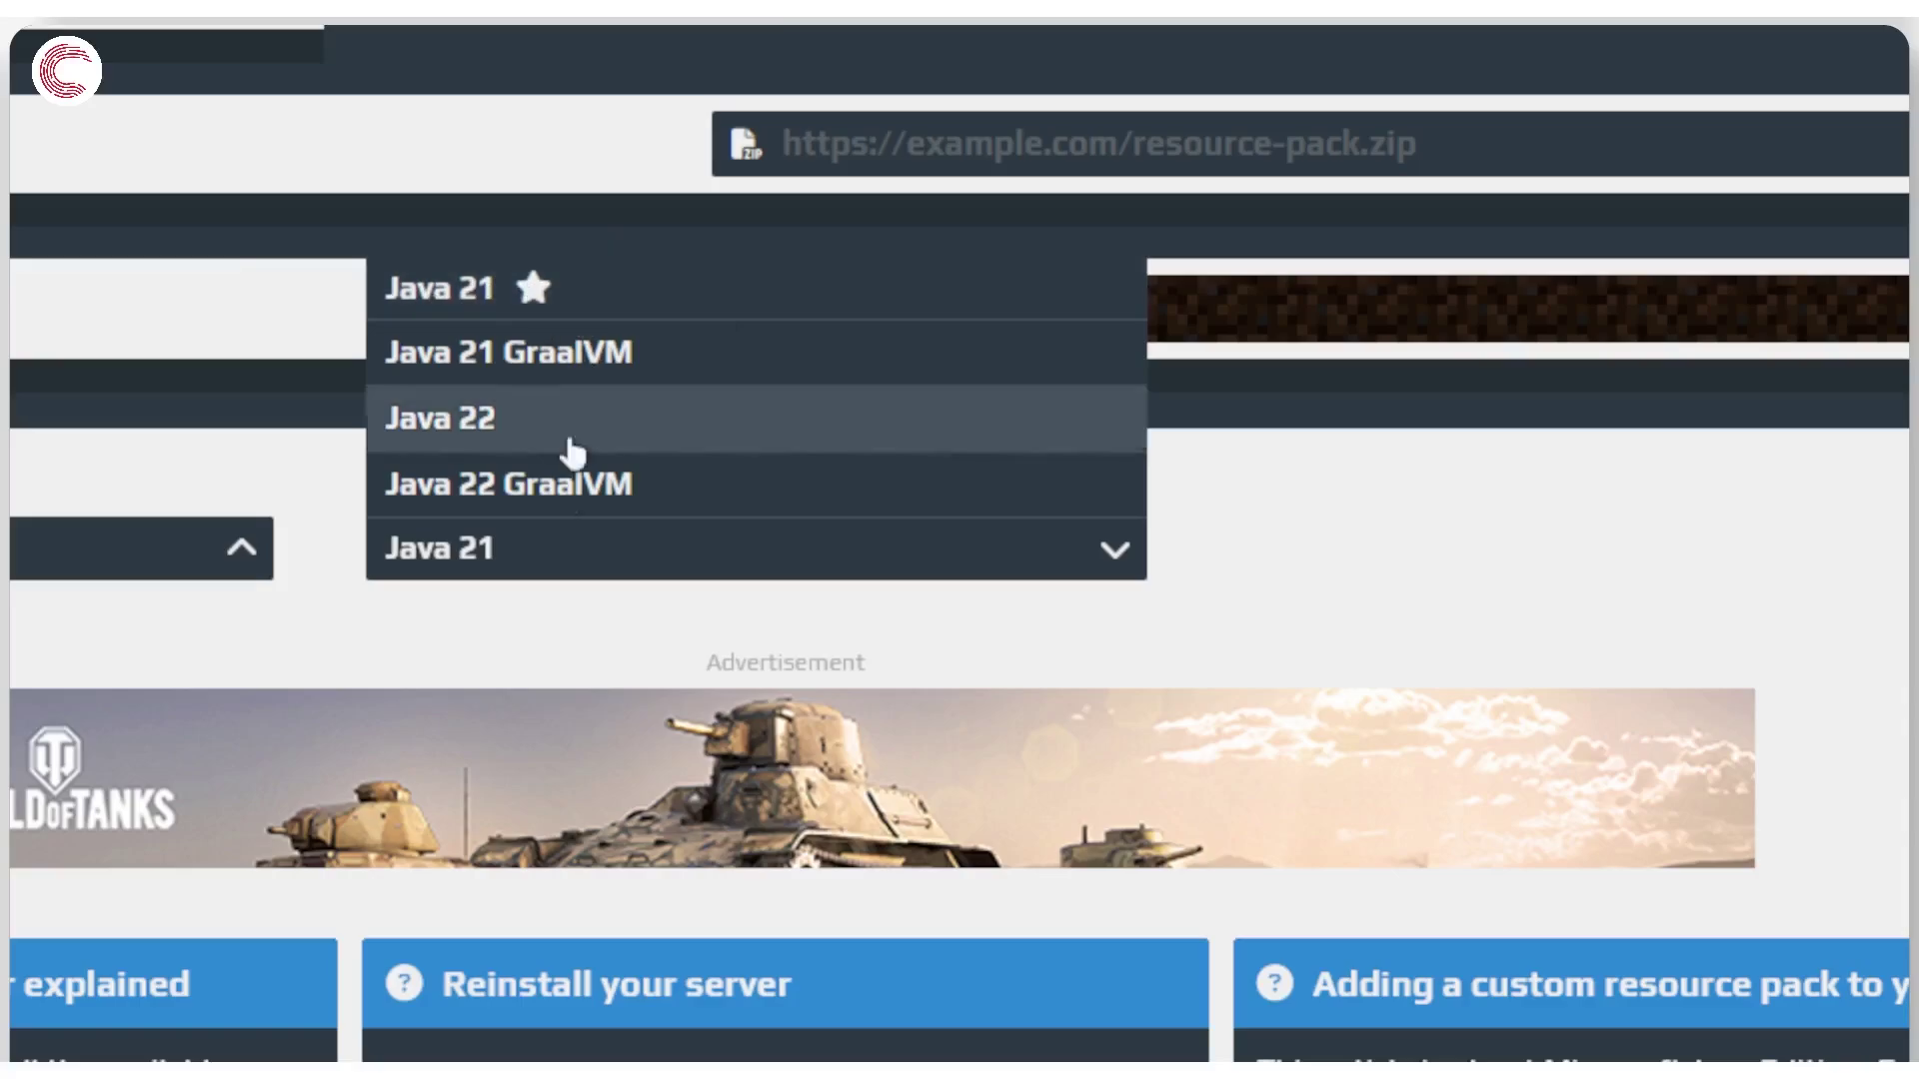
left_click(557, 549)
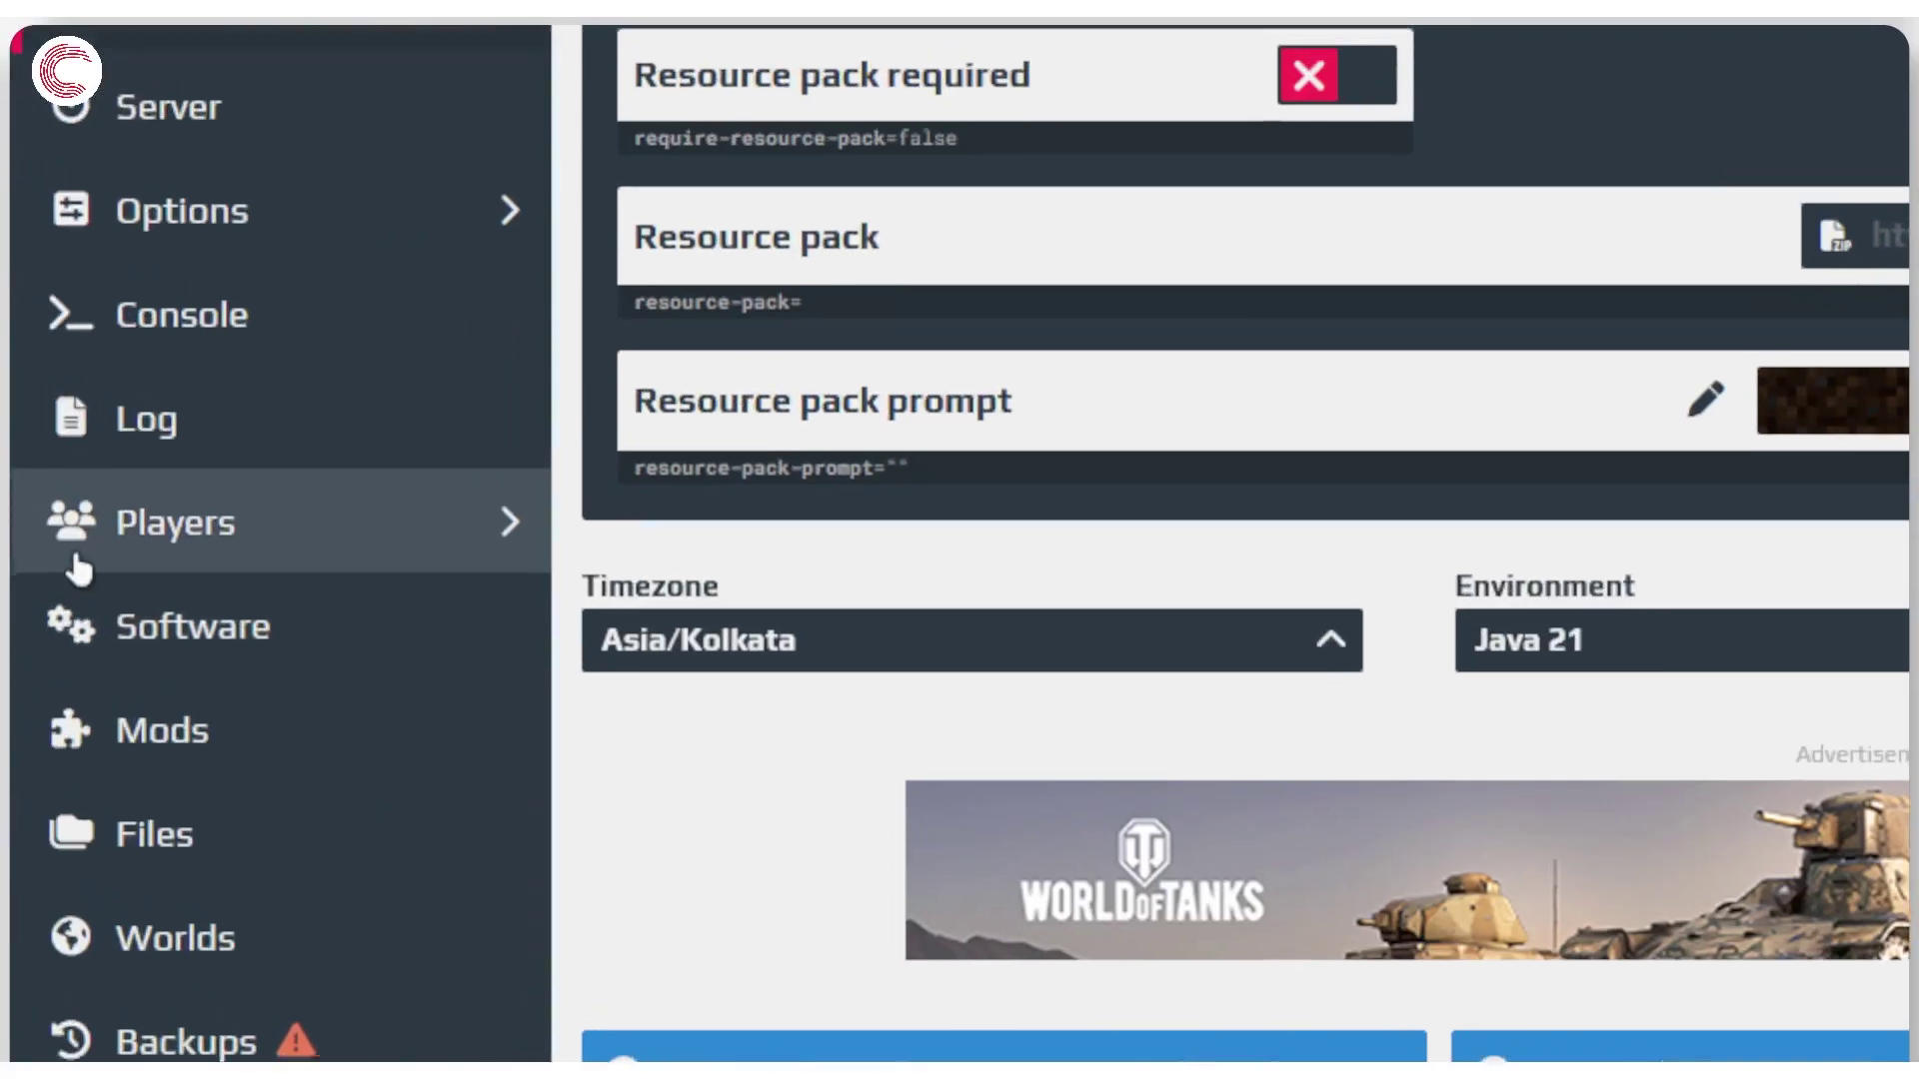
Show the Paper/Bukkit versions for CrafttServer, from 1.21.5 down to 1.8.8
left_click(237, 650)
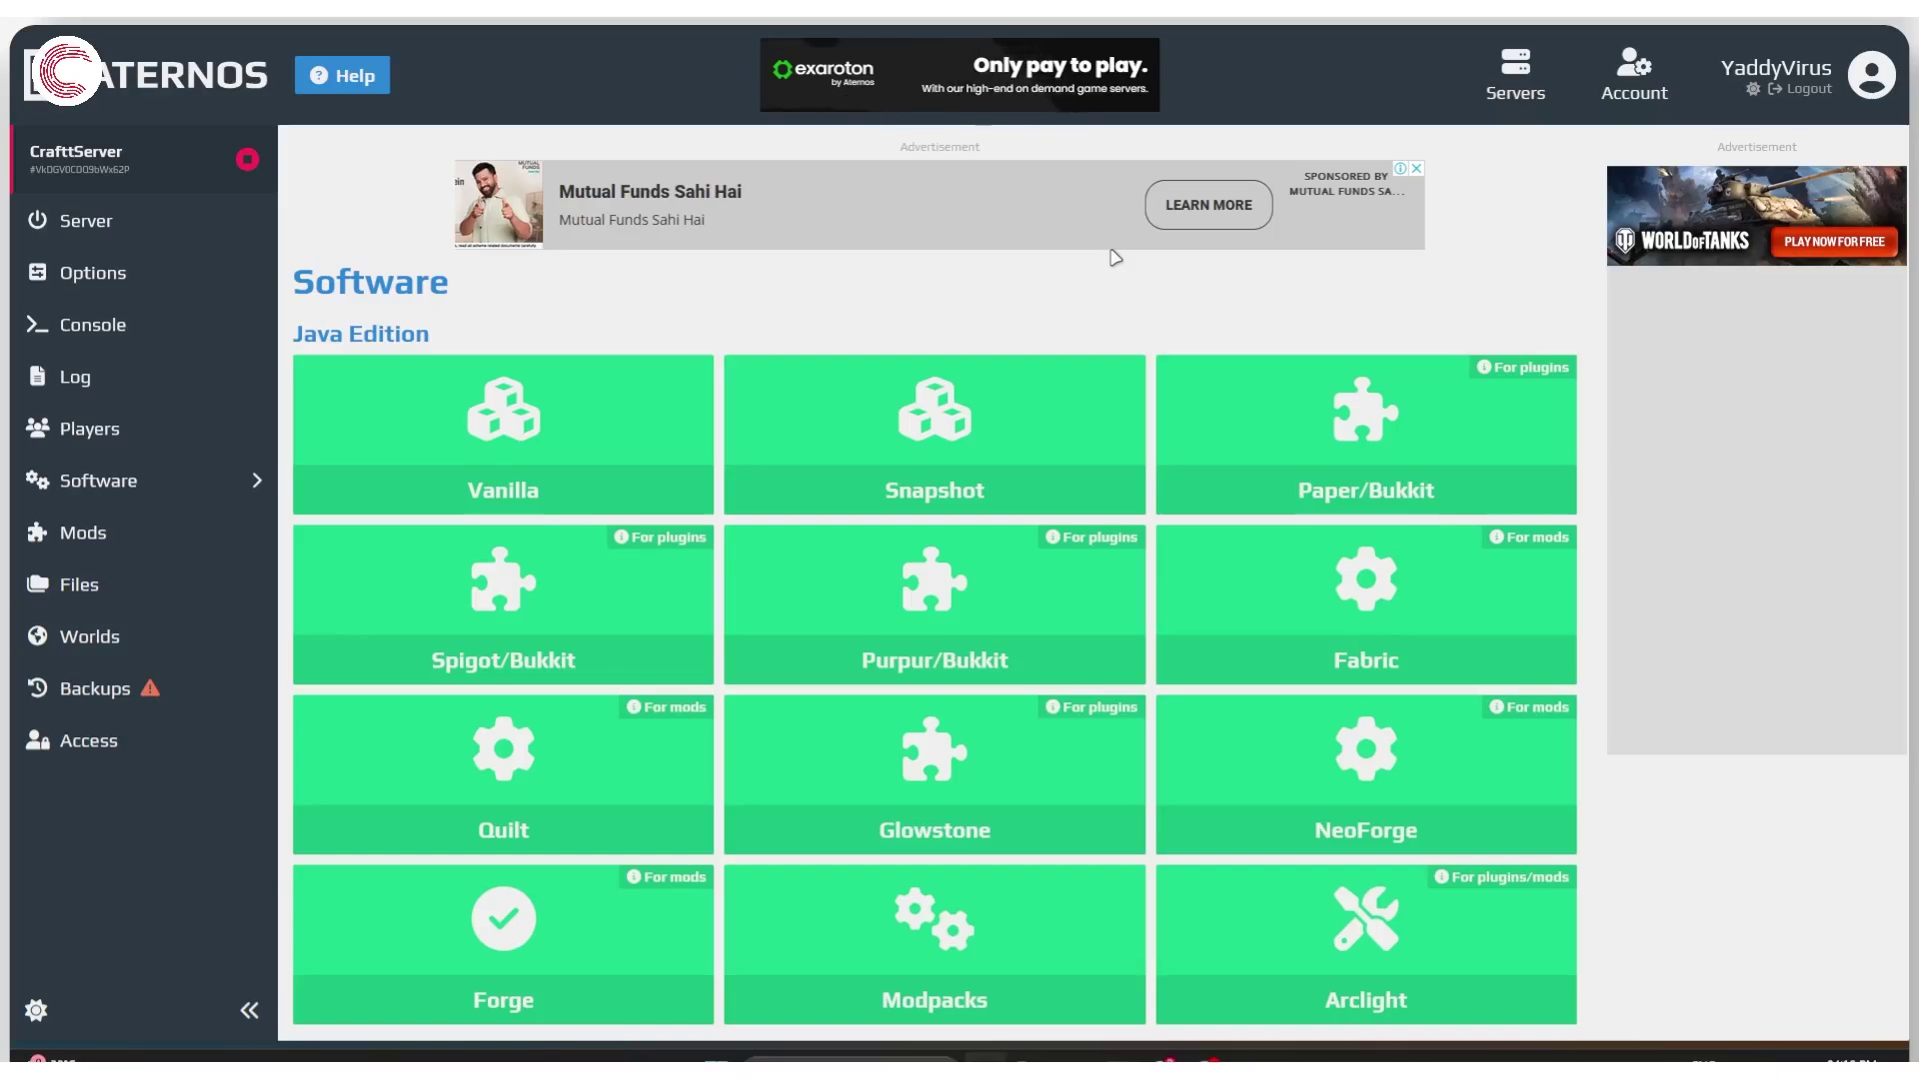
scroll(1109, 269, "down", 4)
scroll(1130, 323, "up", 3)
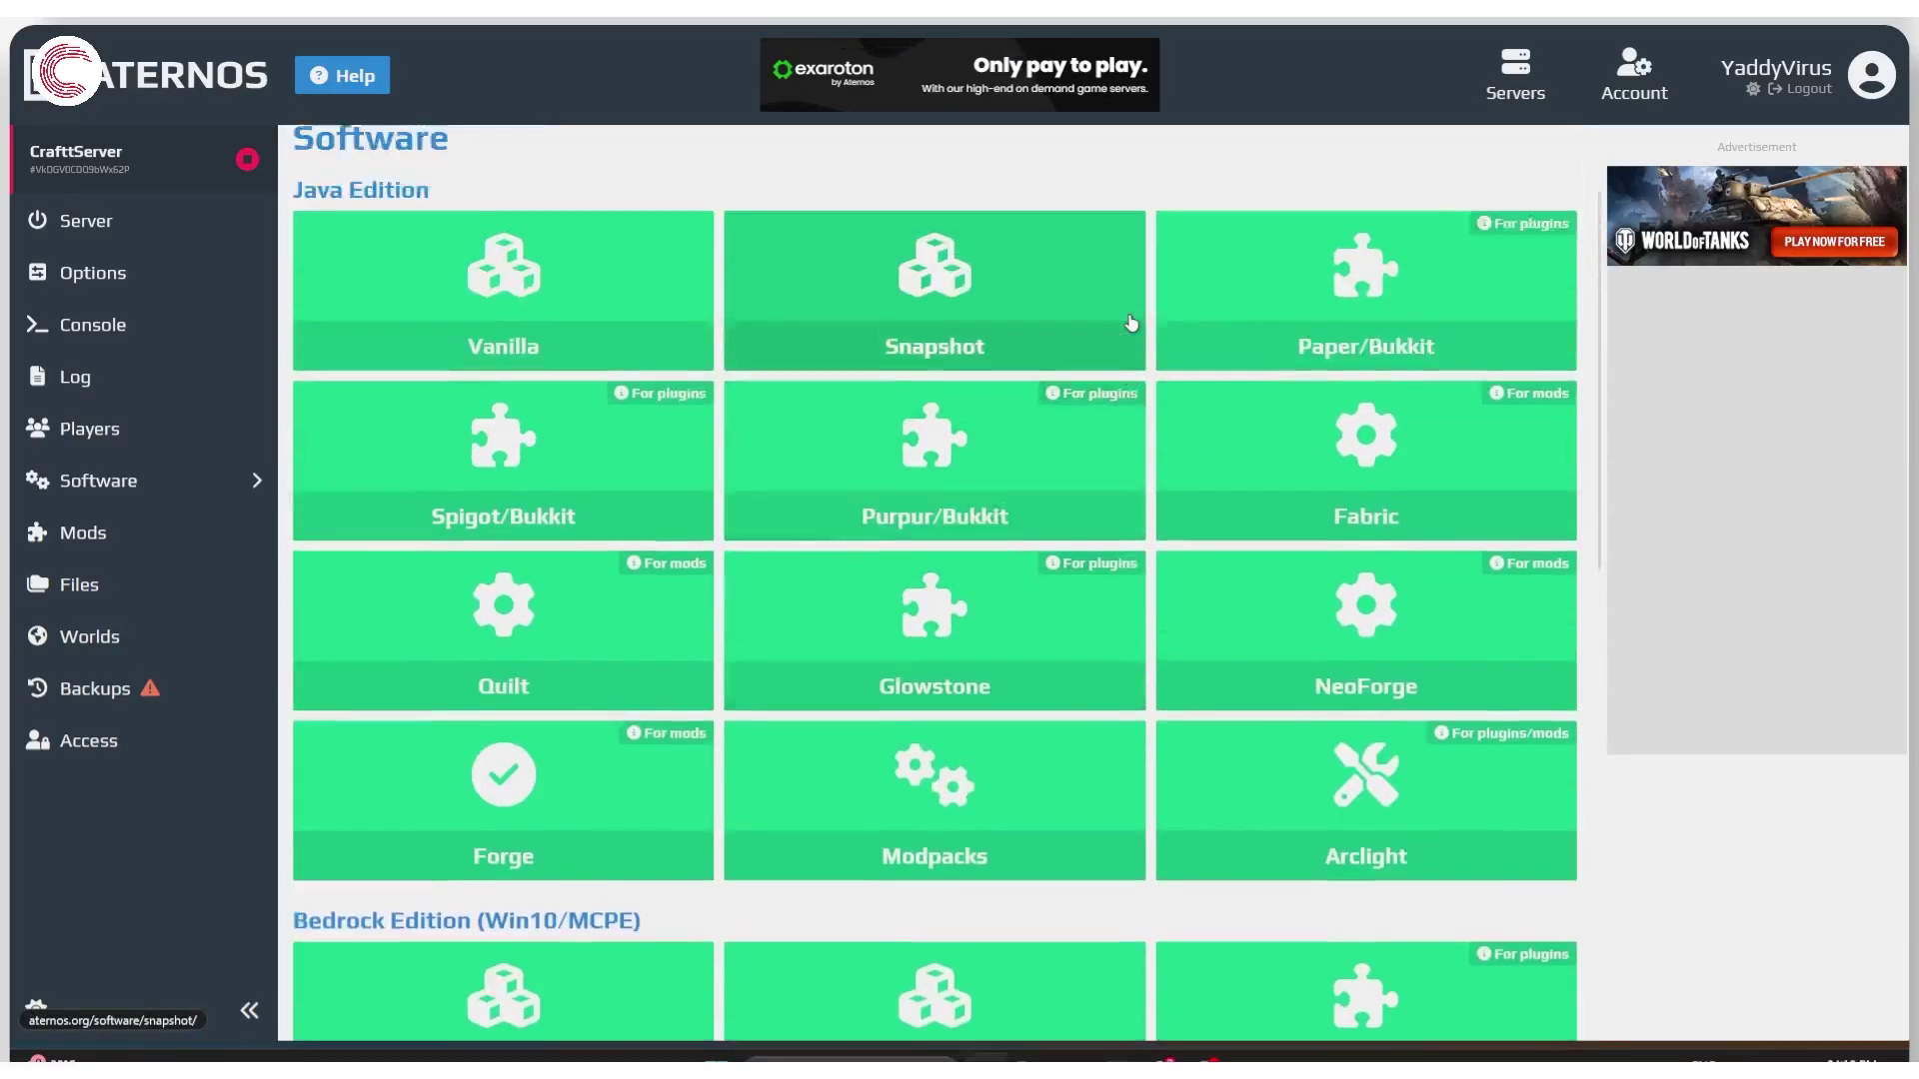
scroll(1131, 323, "up", 2)
scroll(899, 305, "down", 2)
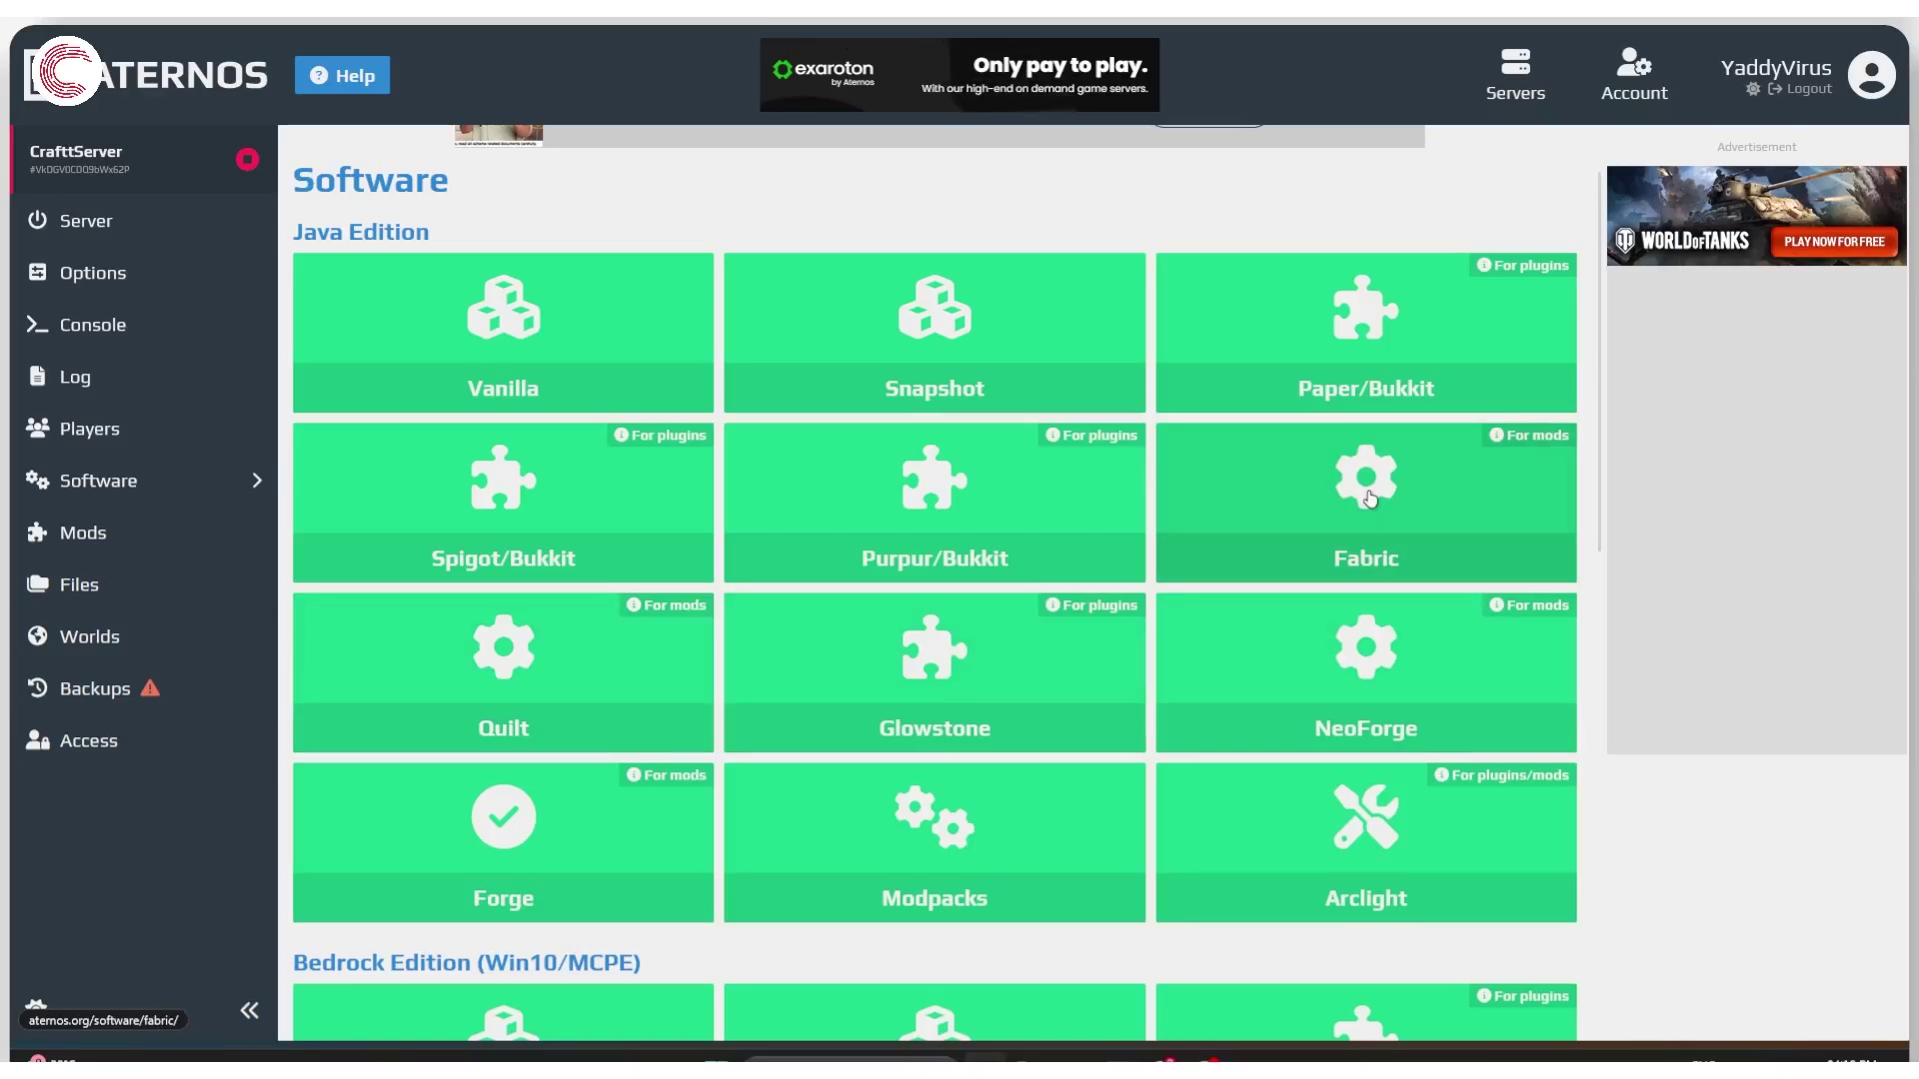
left_click(1374, 329)
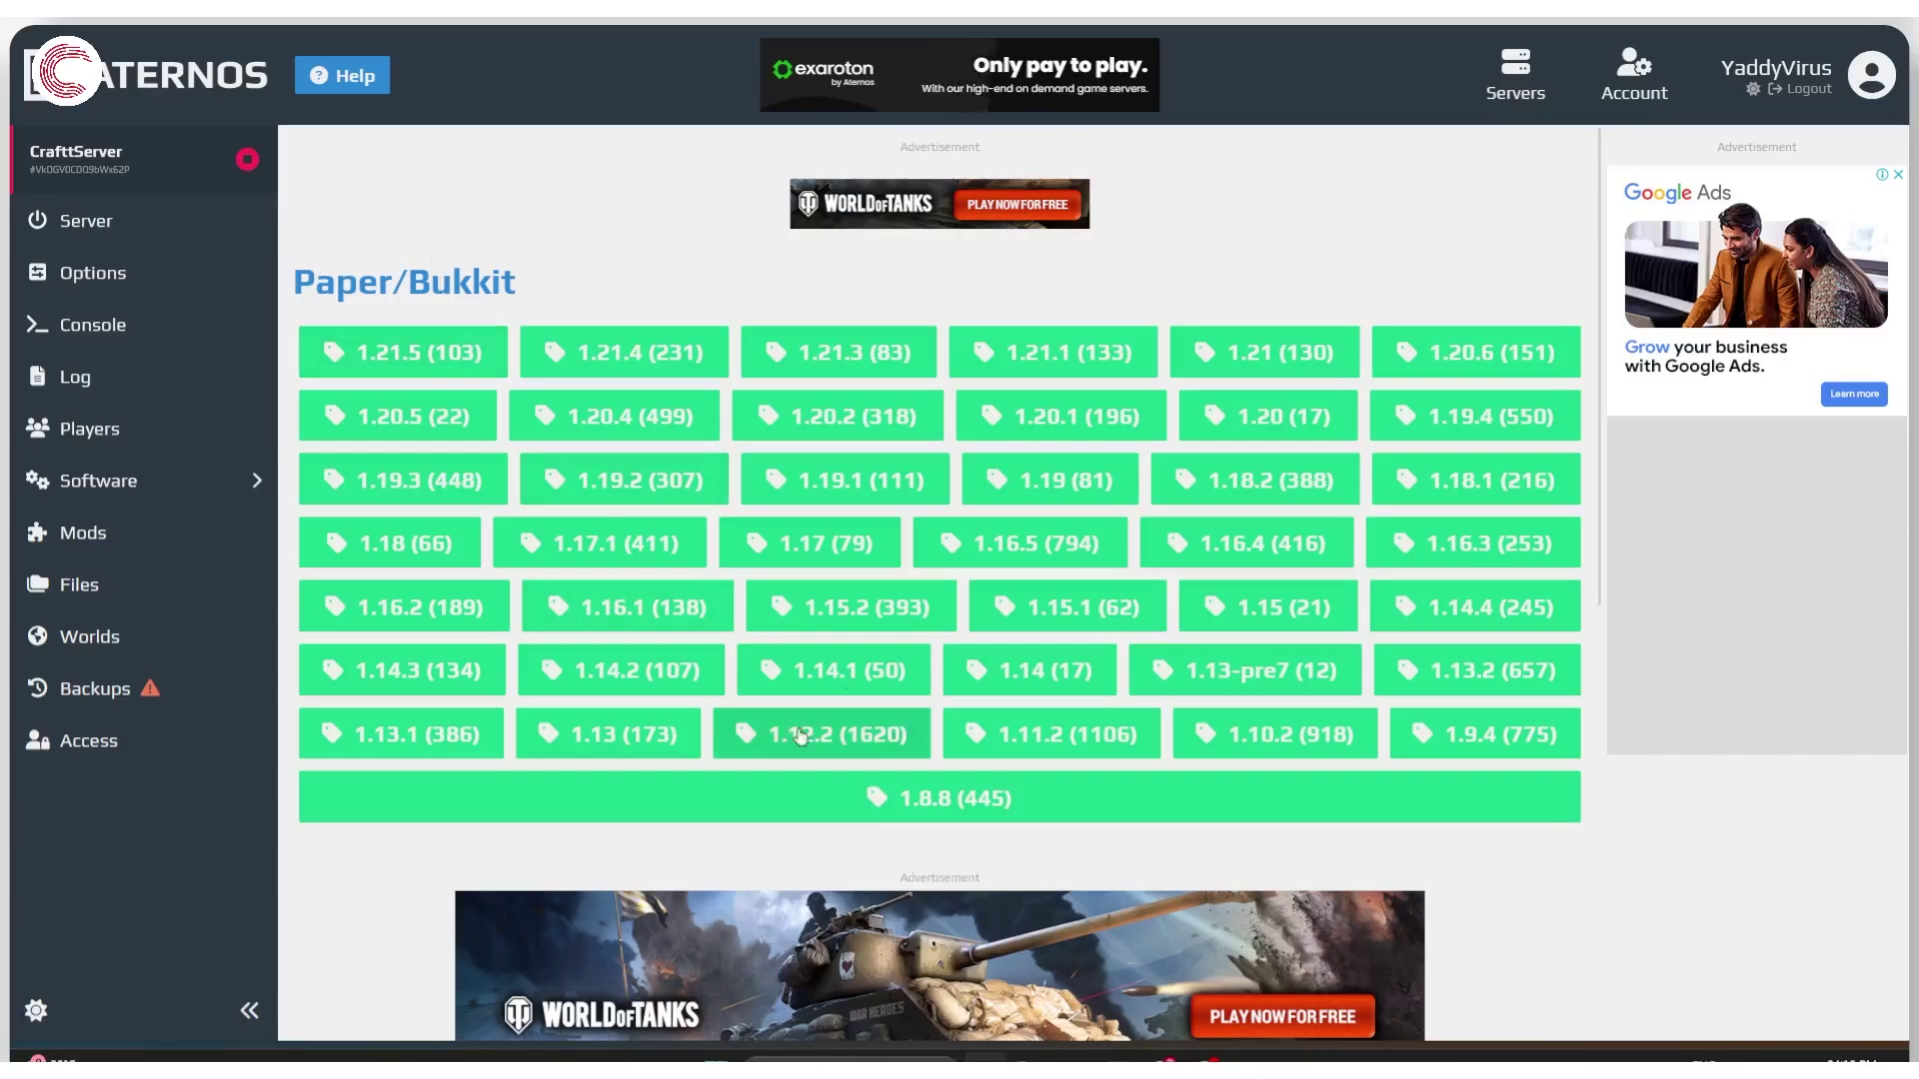
Return to Software and reopen the Paper/Bukkit version list showing 1.21.5 (103)
left_click(168, 483)
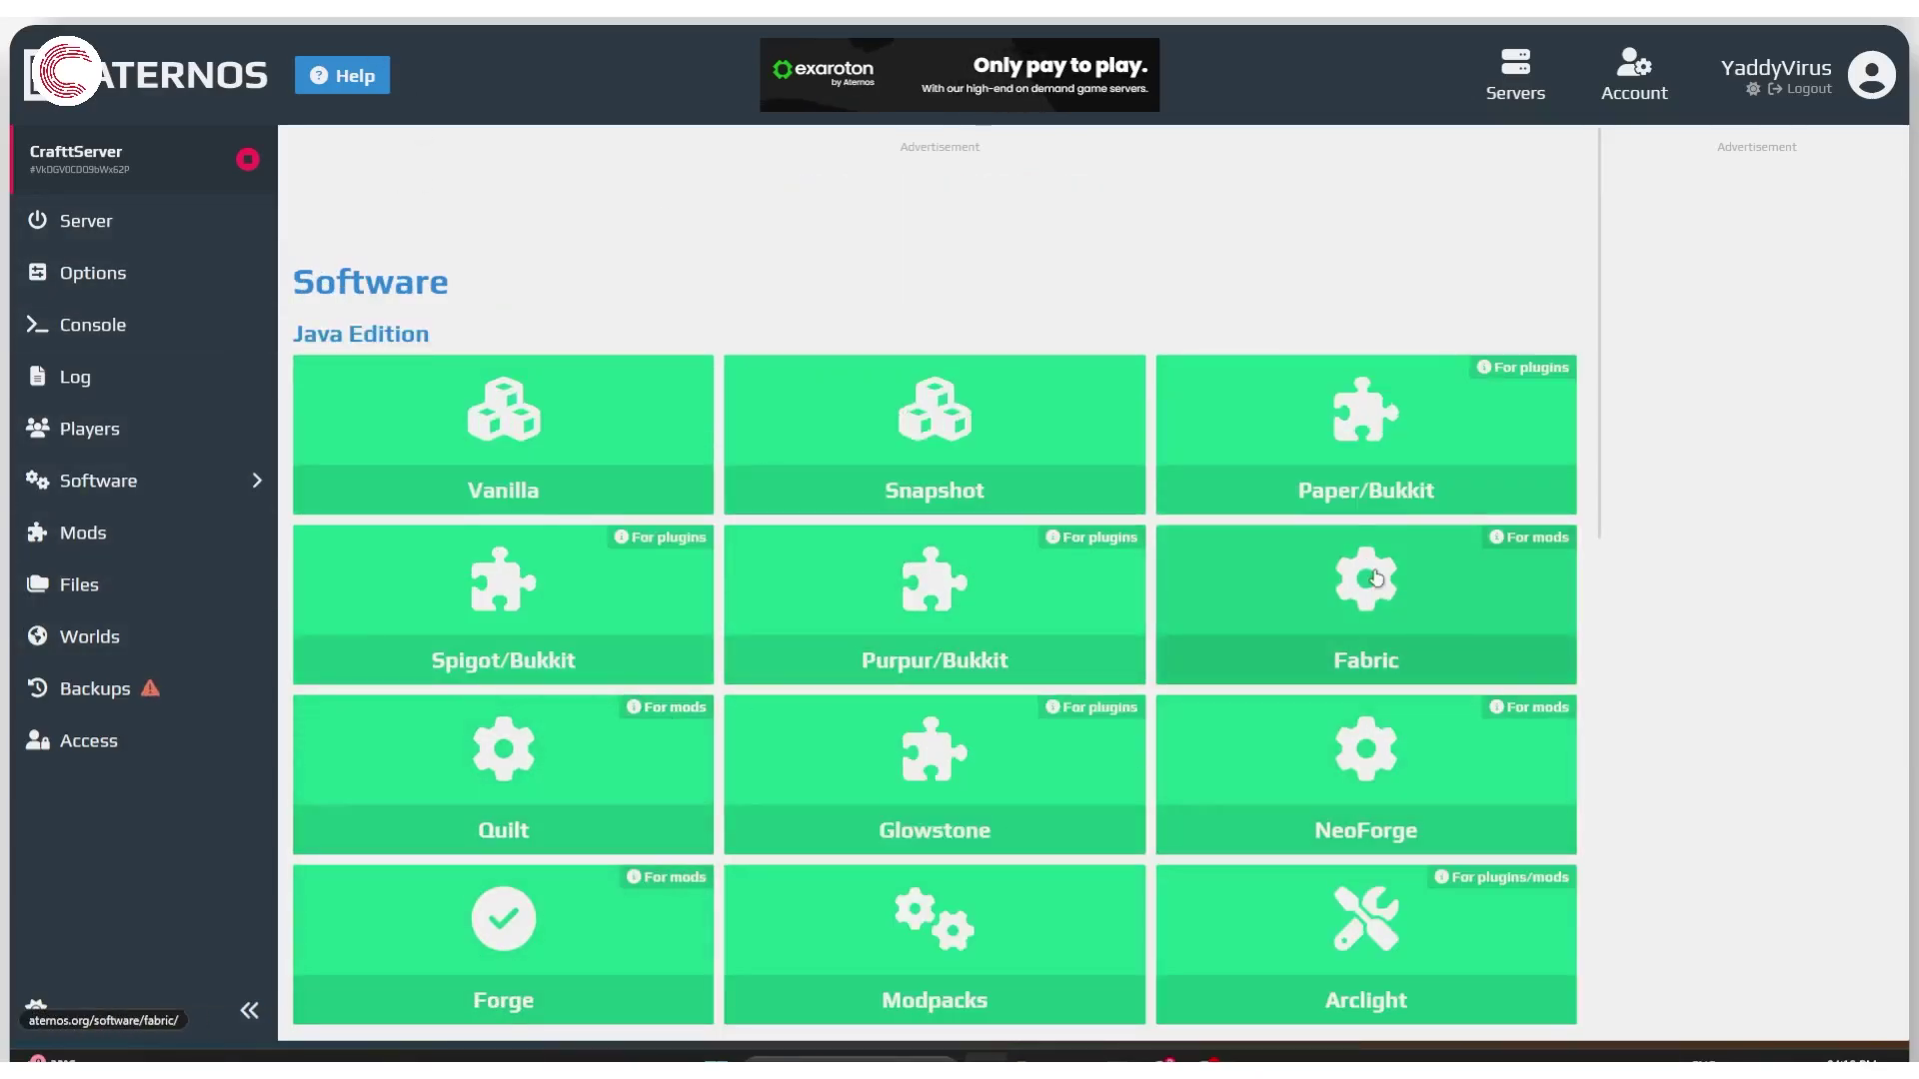
left_click(1329, 449)
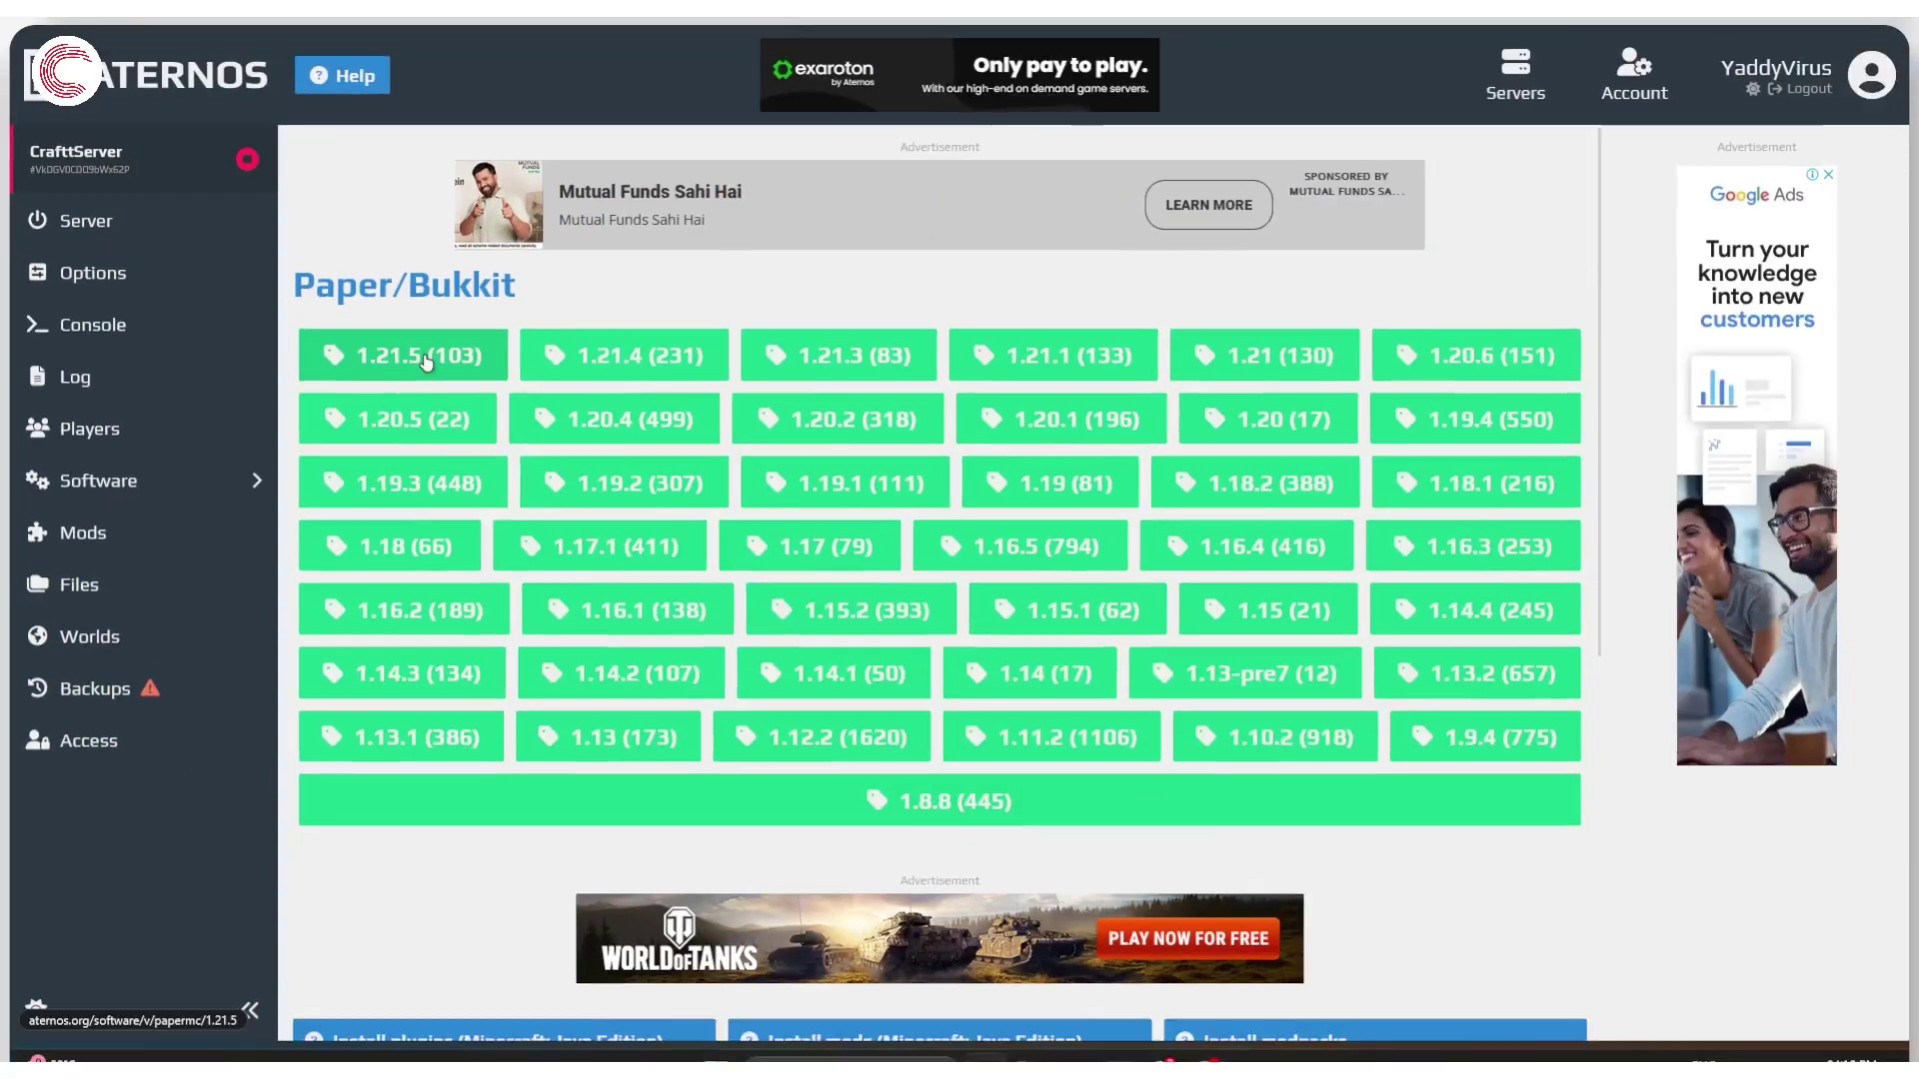
Reinstall the server with PaperMC 1.21.5 (103), accepting that the world will be deleted
left_click(425, 357)
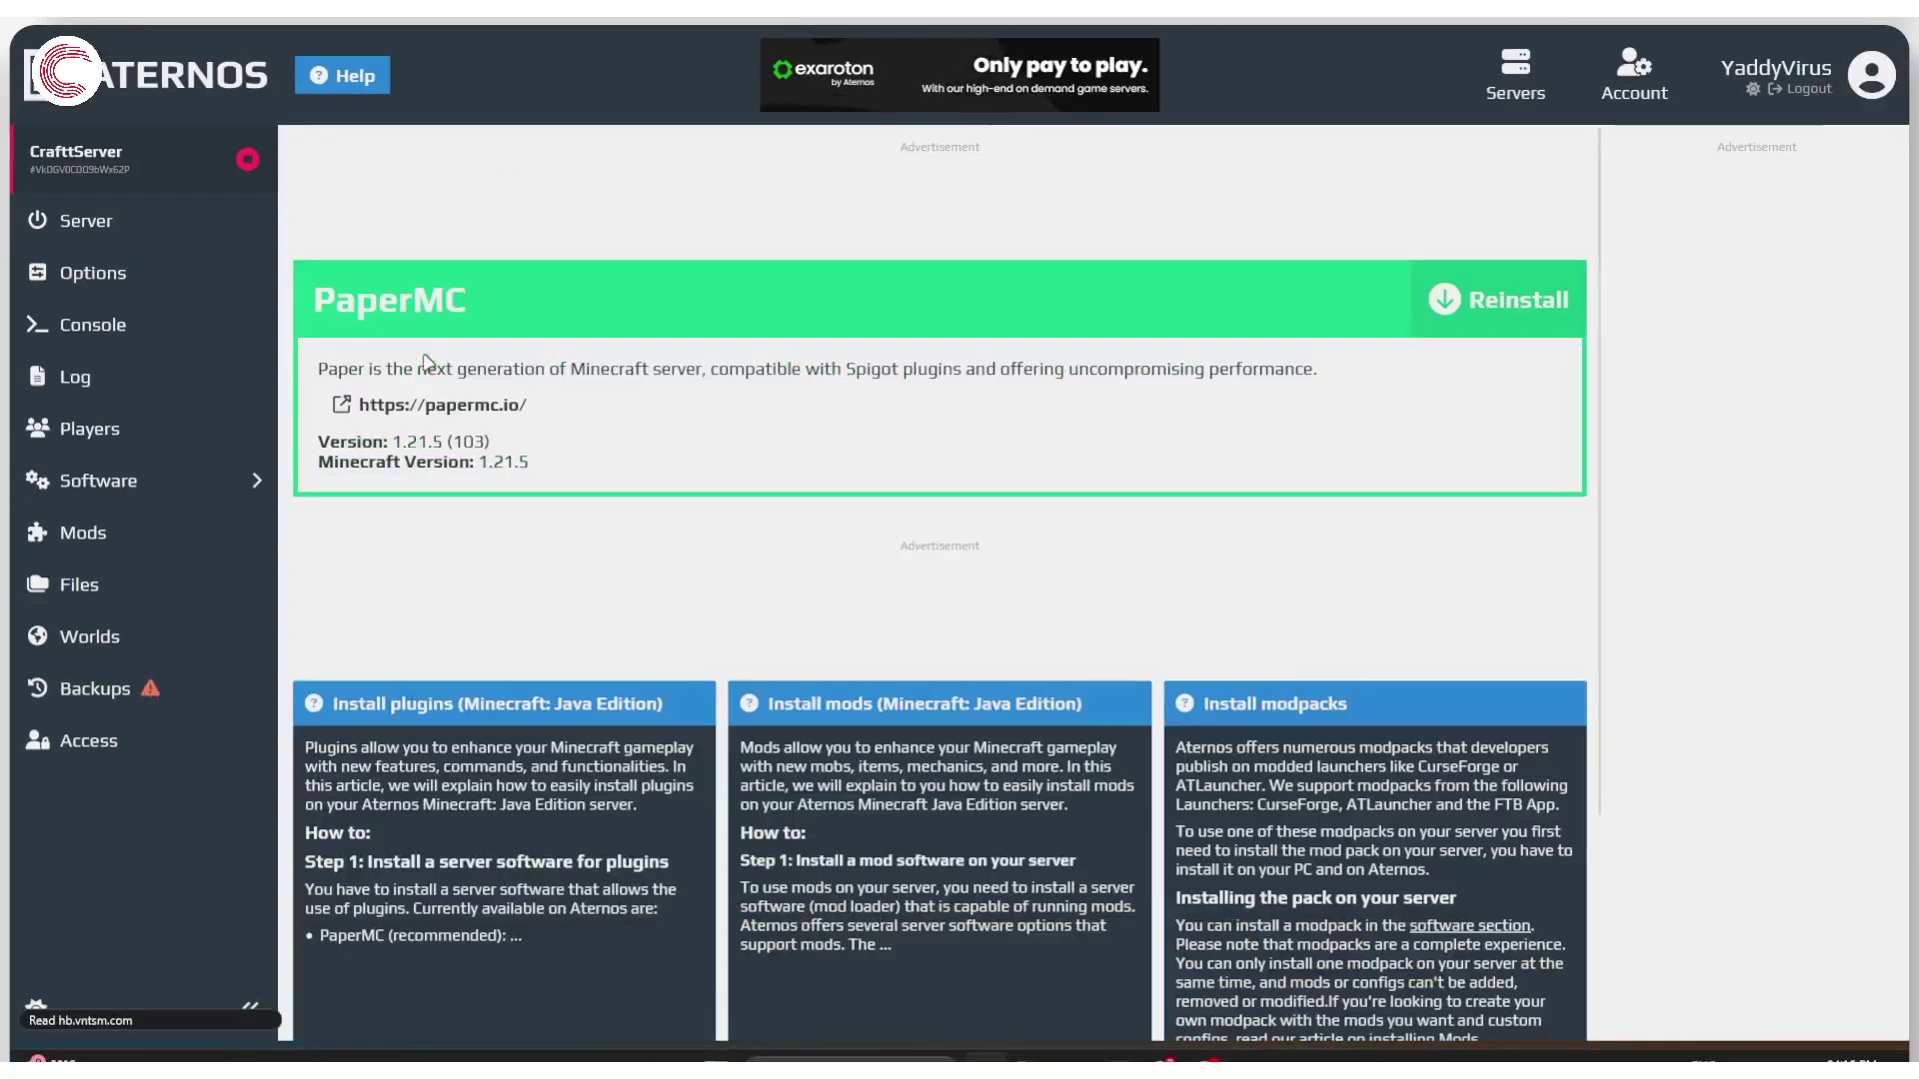
left_click(1542, 320)
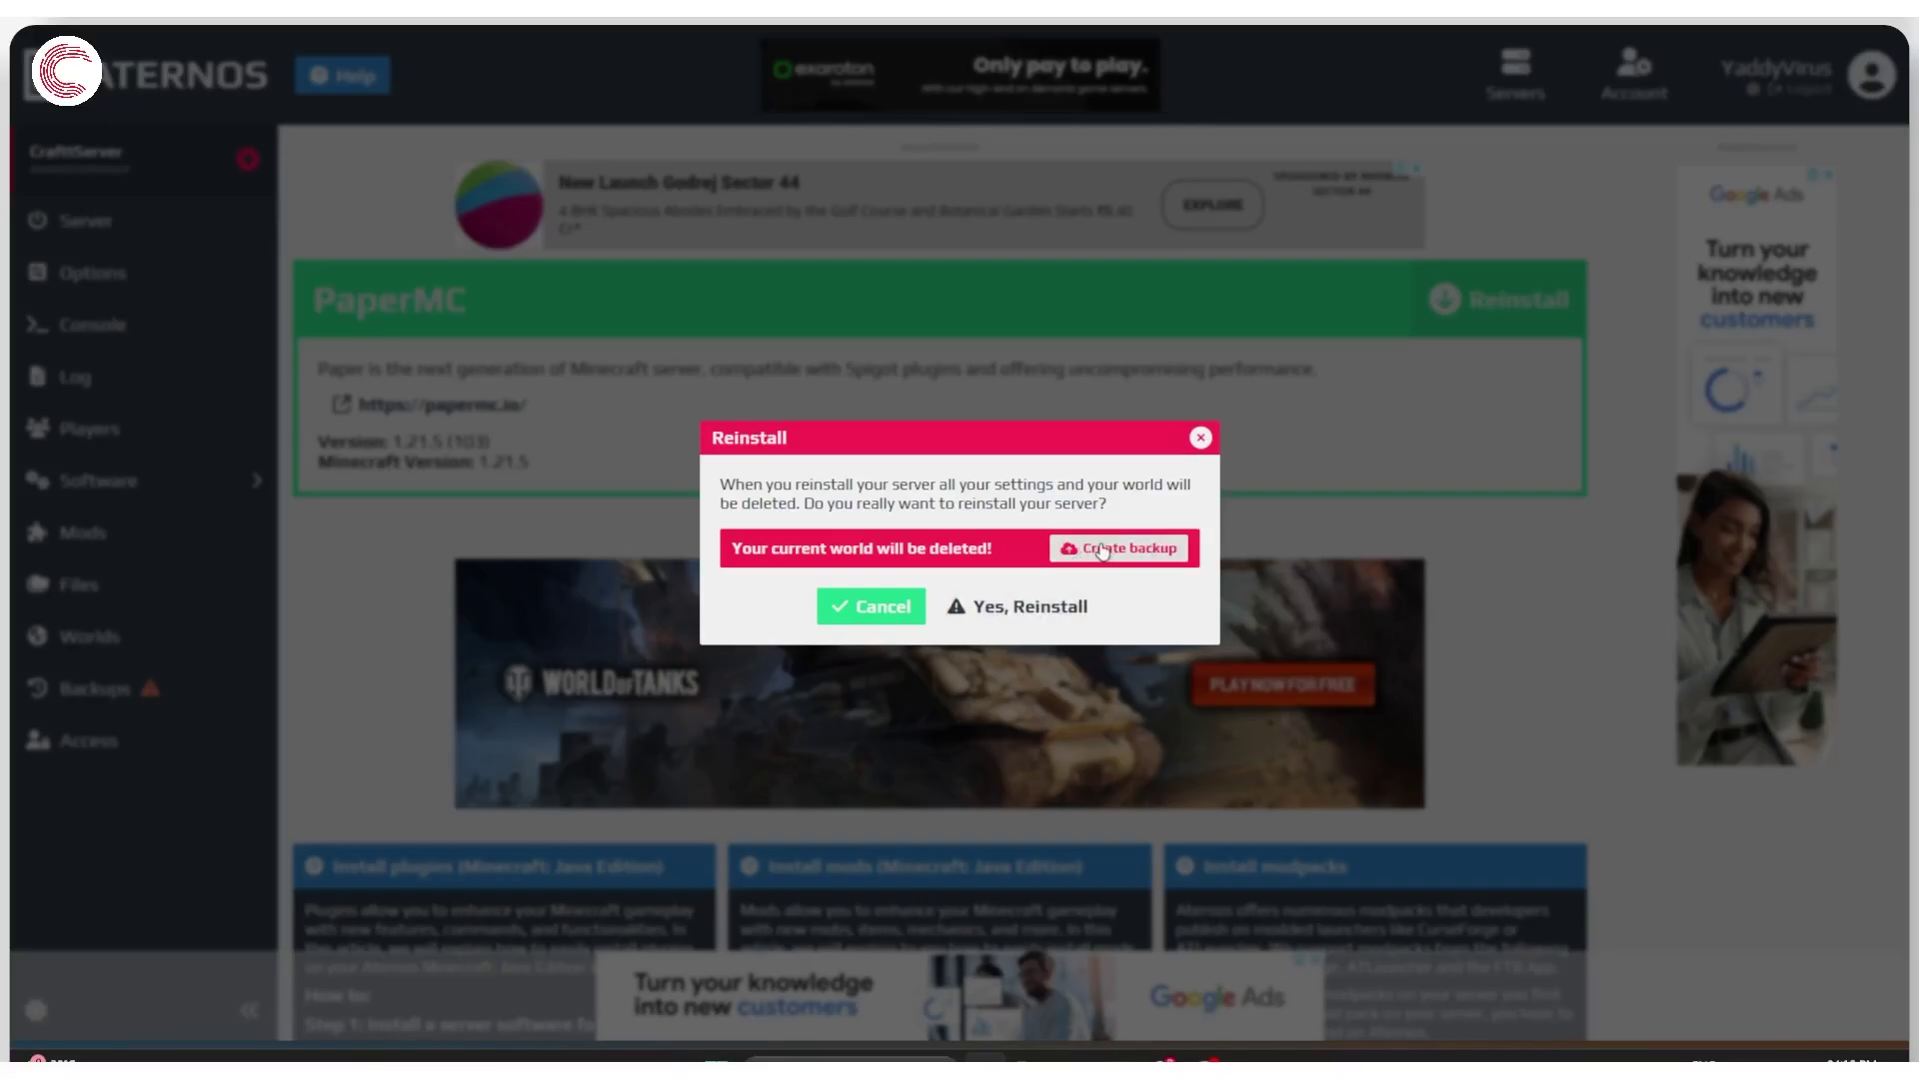
left_click(1039, 600)
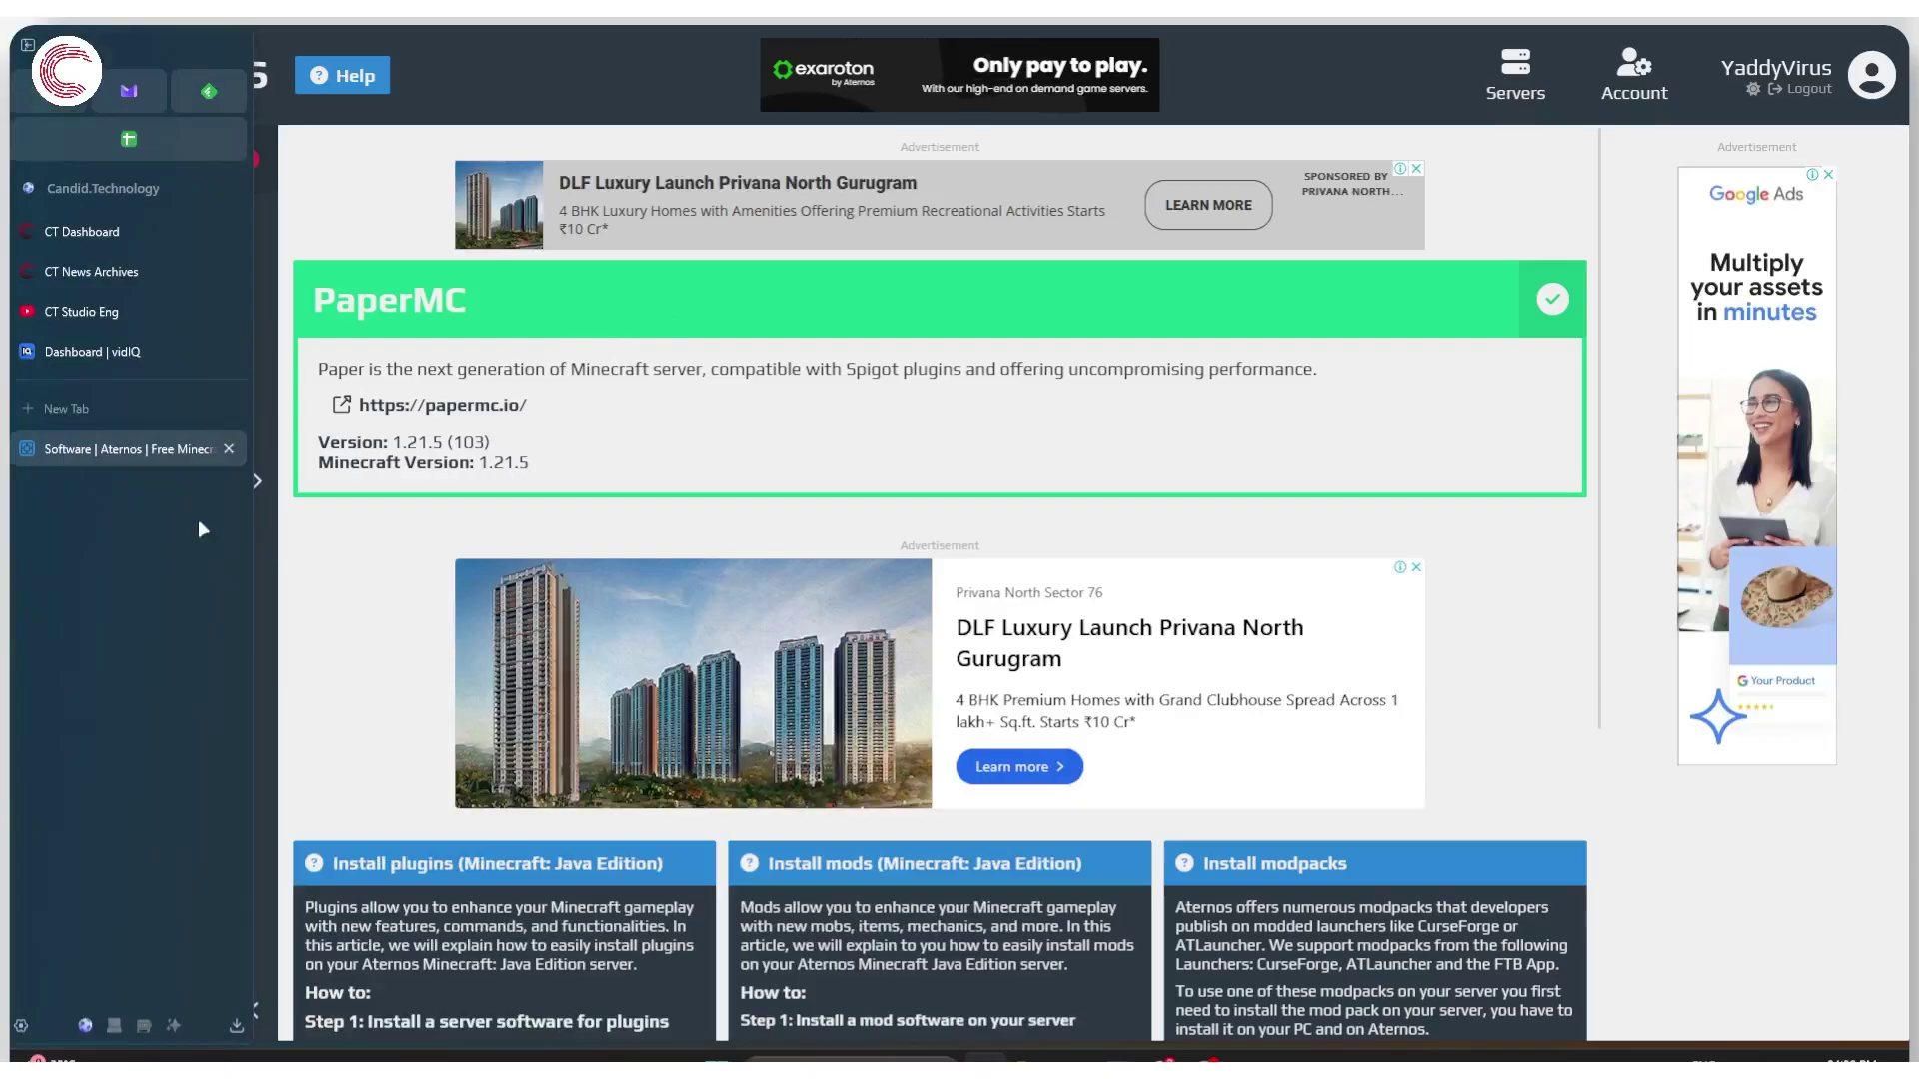
Browse the plugin catalogue for the PaperMC server, then move to the server files
left_click(116, 537)
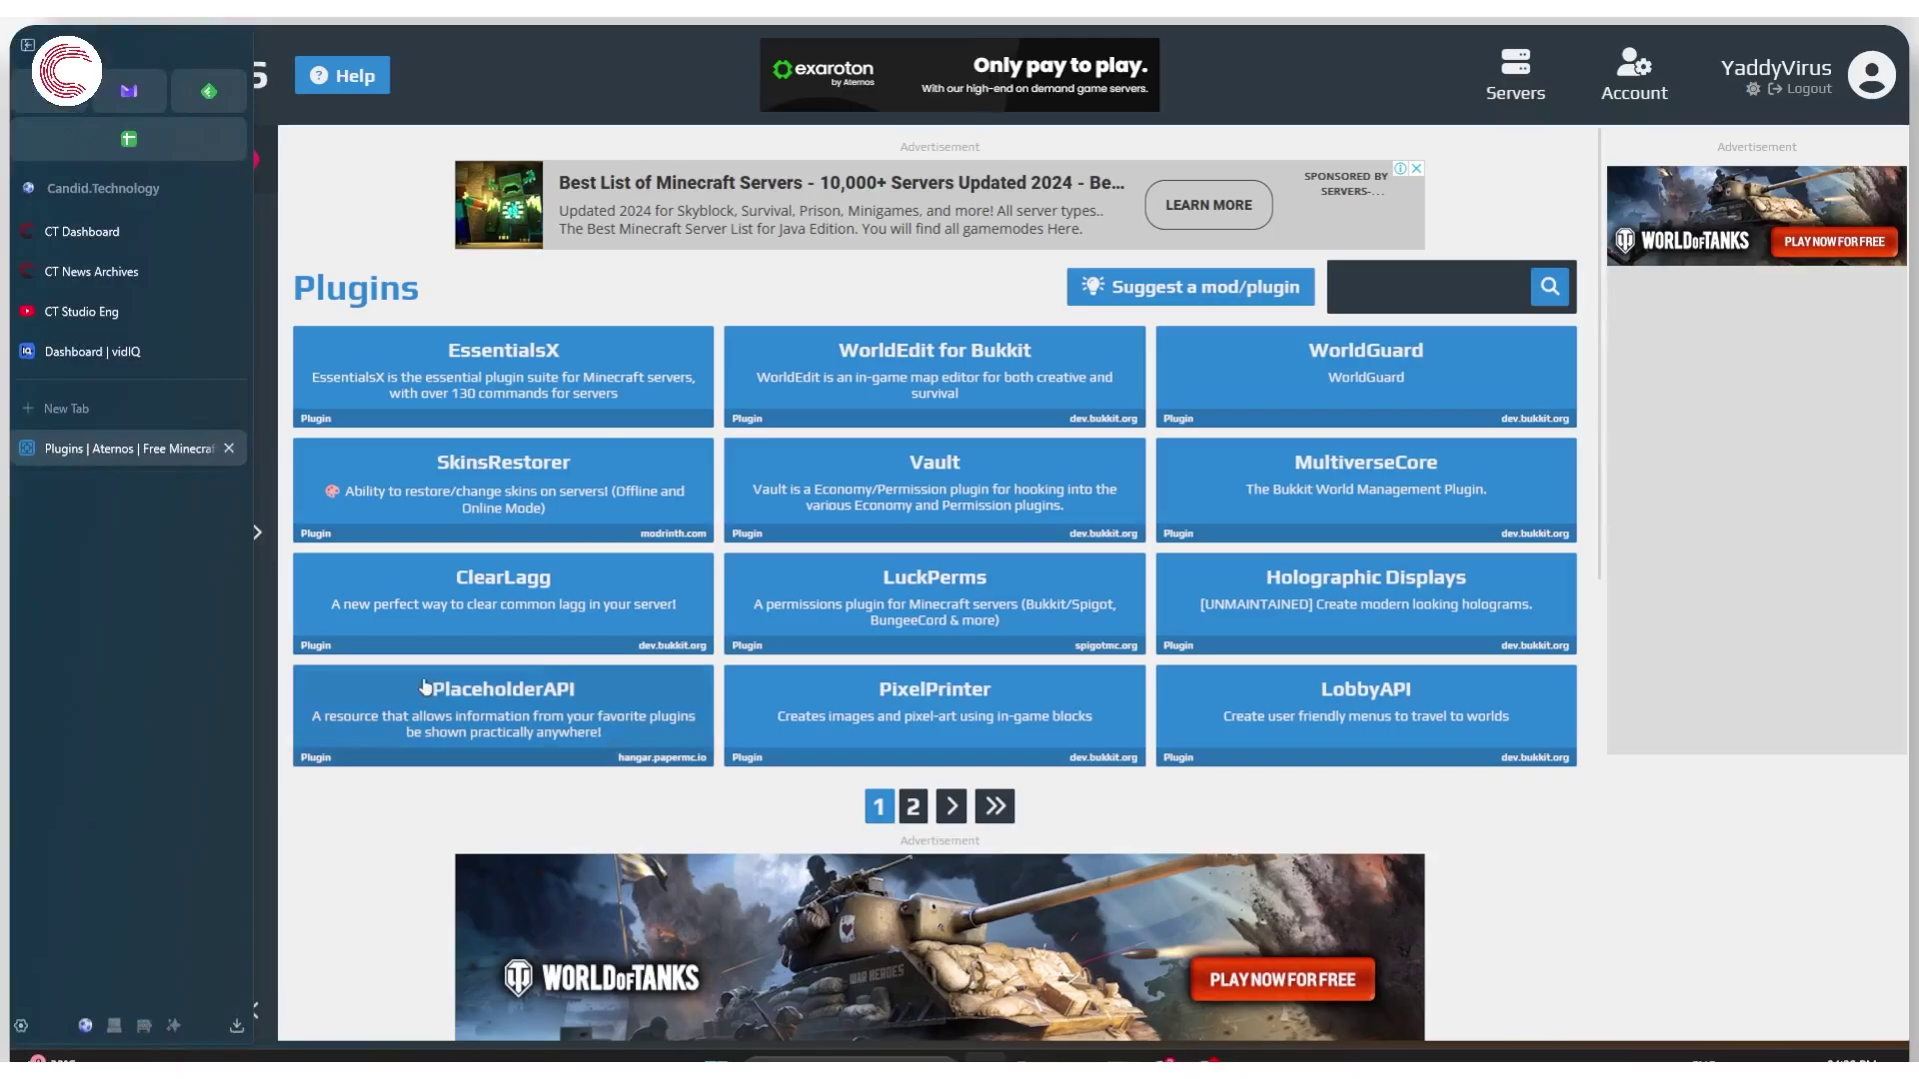
left_click(143, 598)
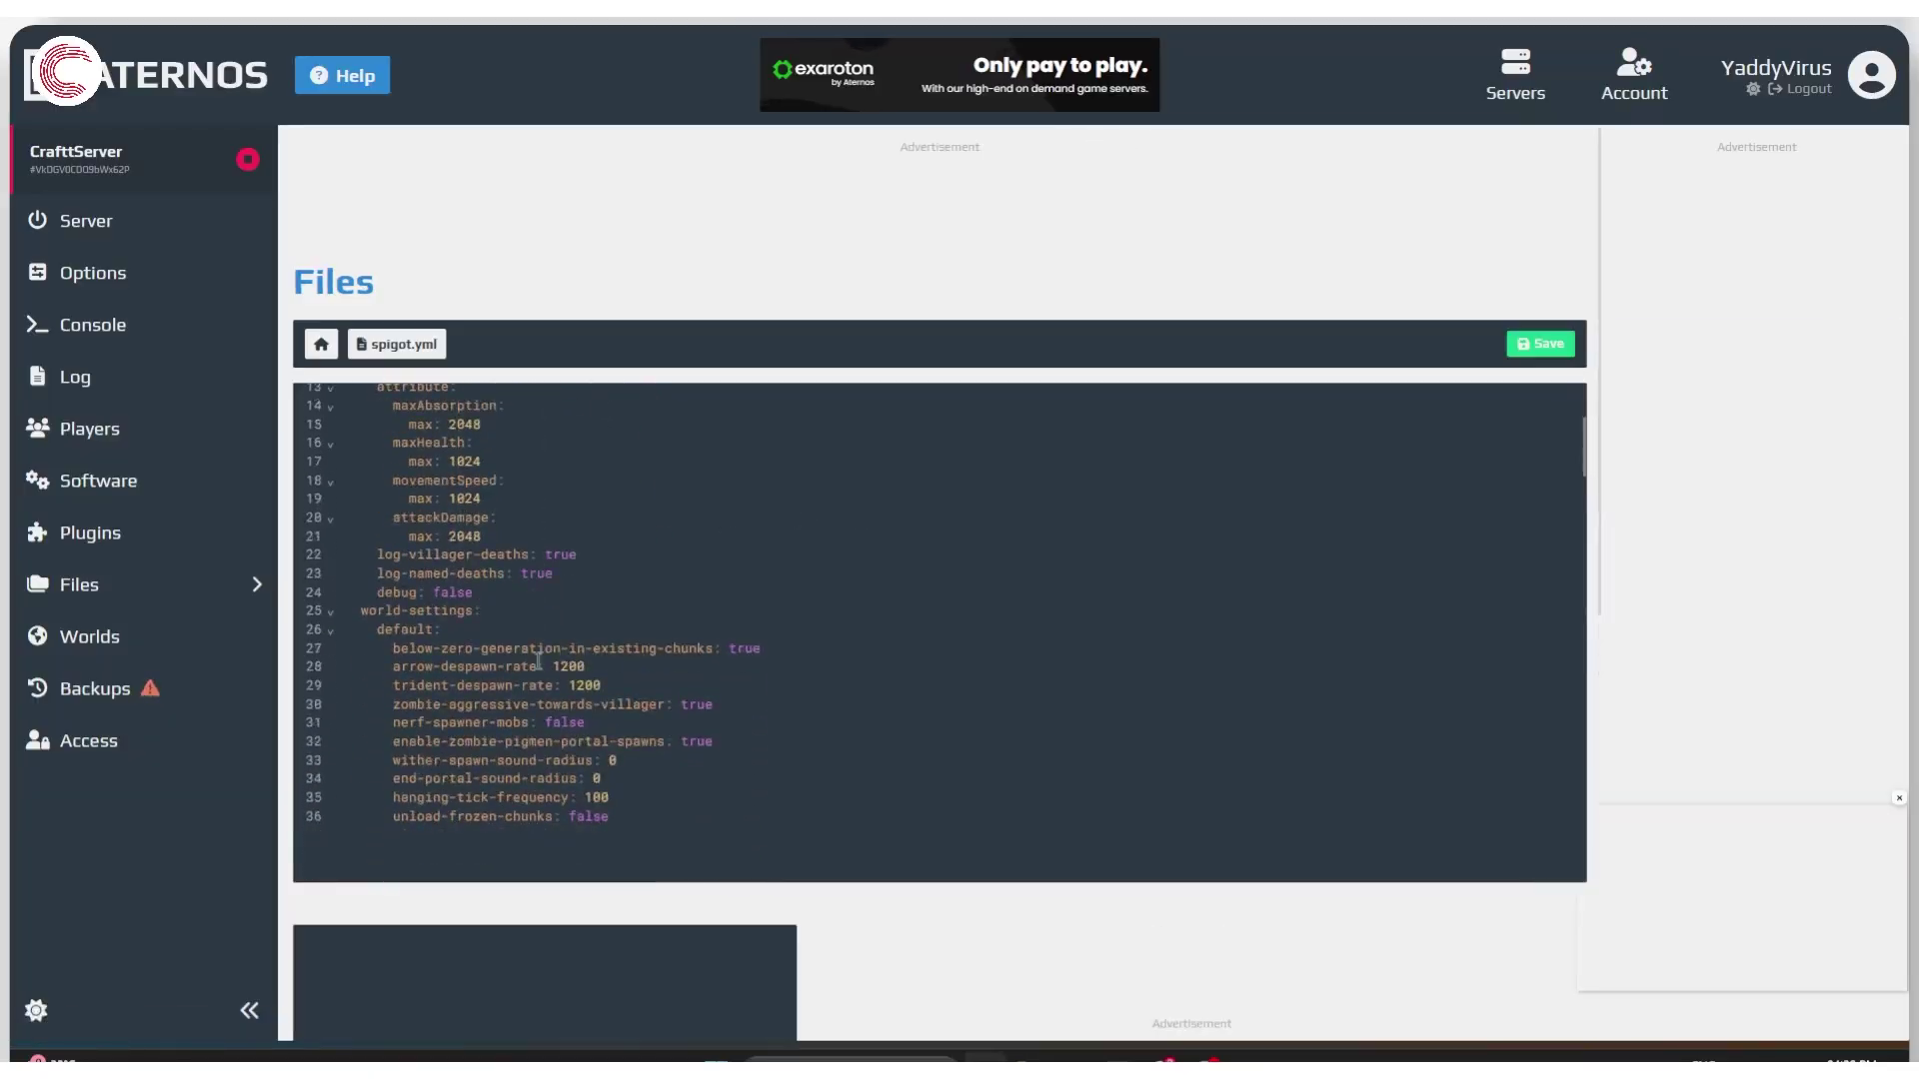
Check that the plugins folder is empty and return to the root of the server files
scroll(543, 520, "up", 5)
left_click(335, 362)
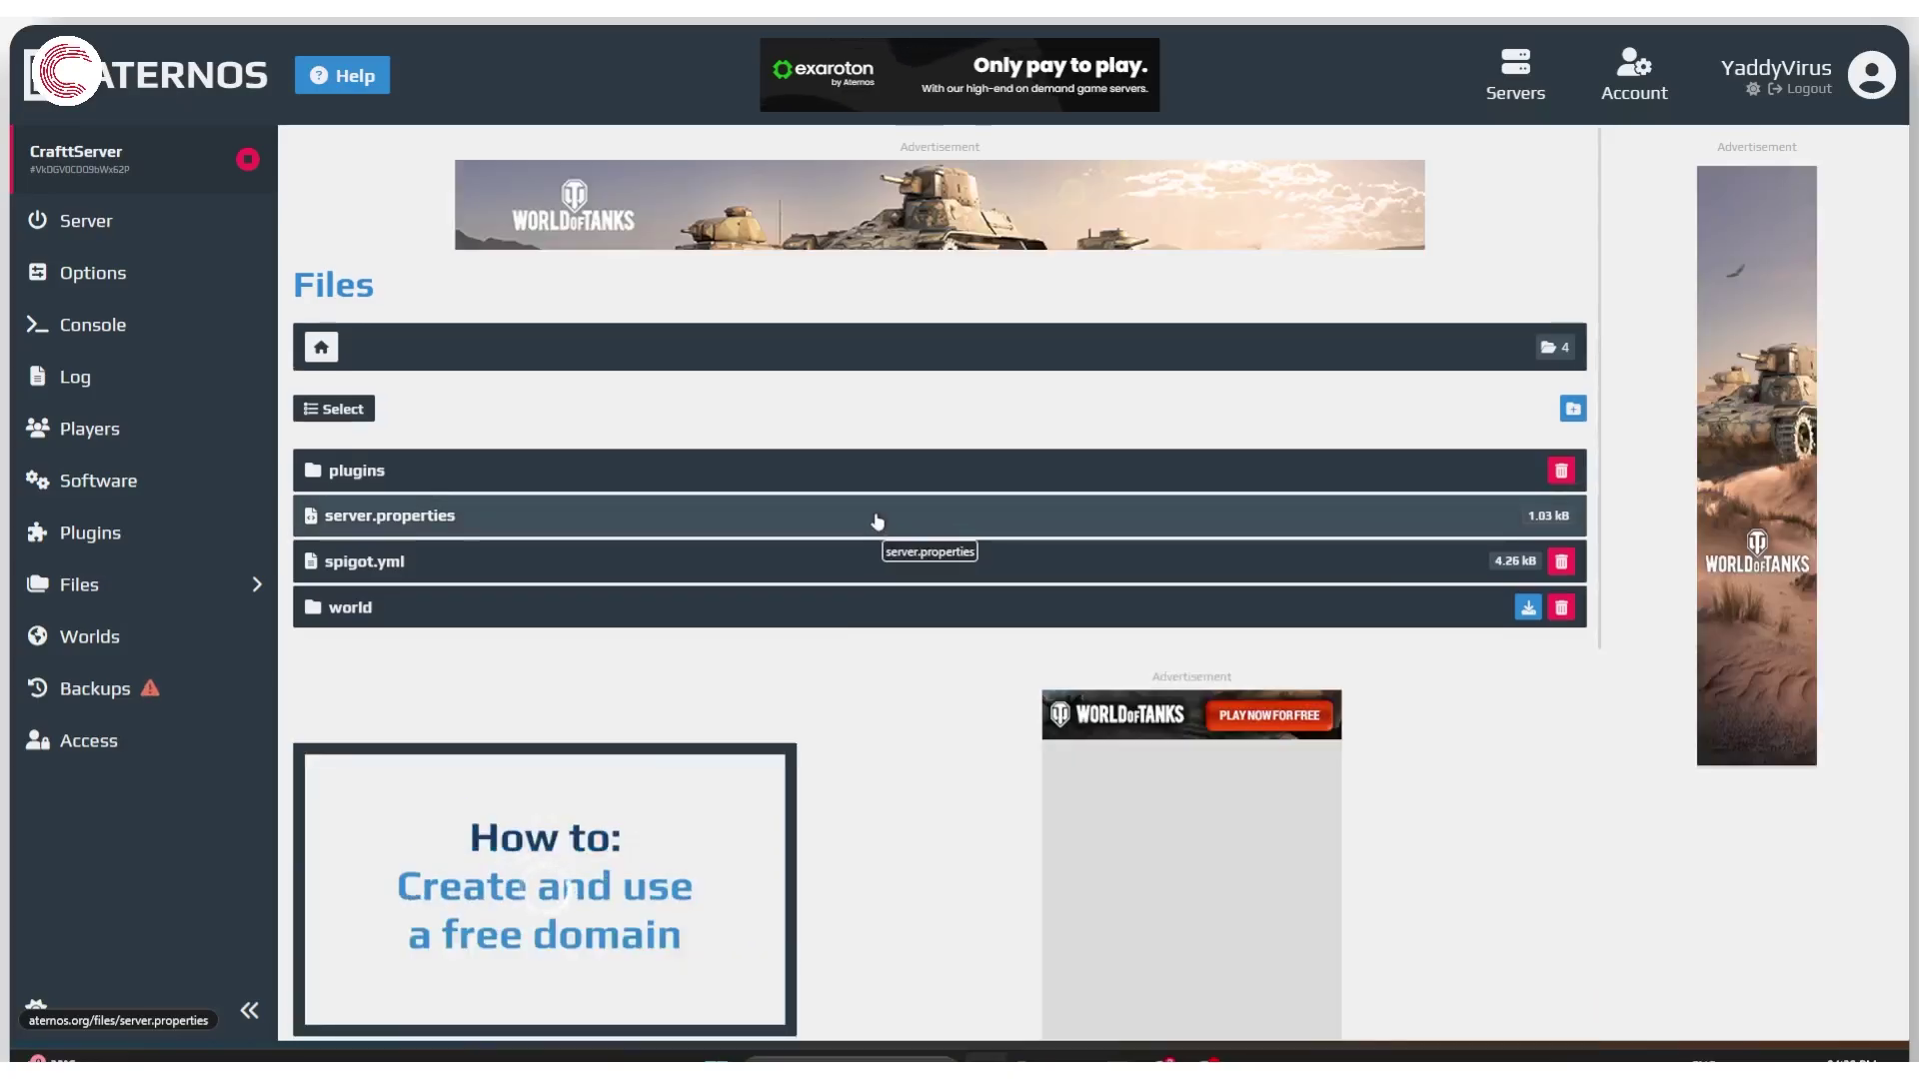
left_click(416, 469)
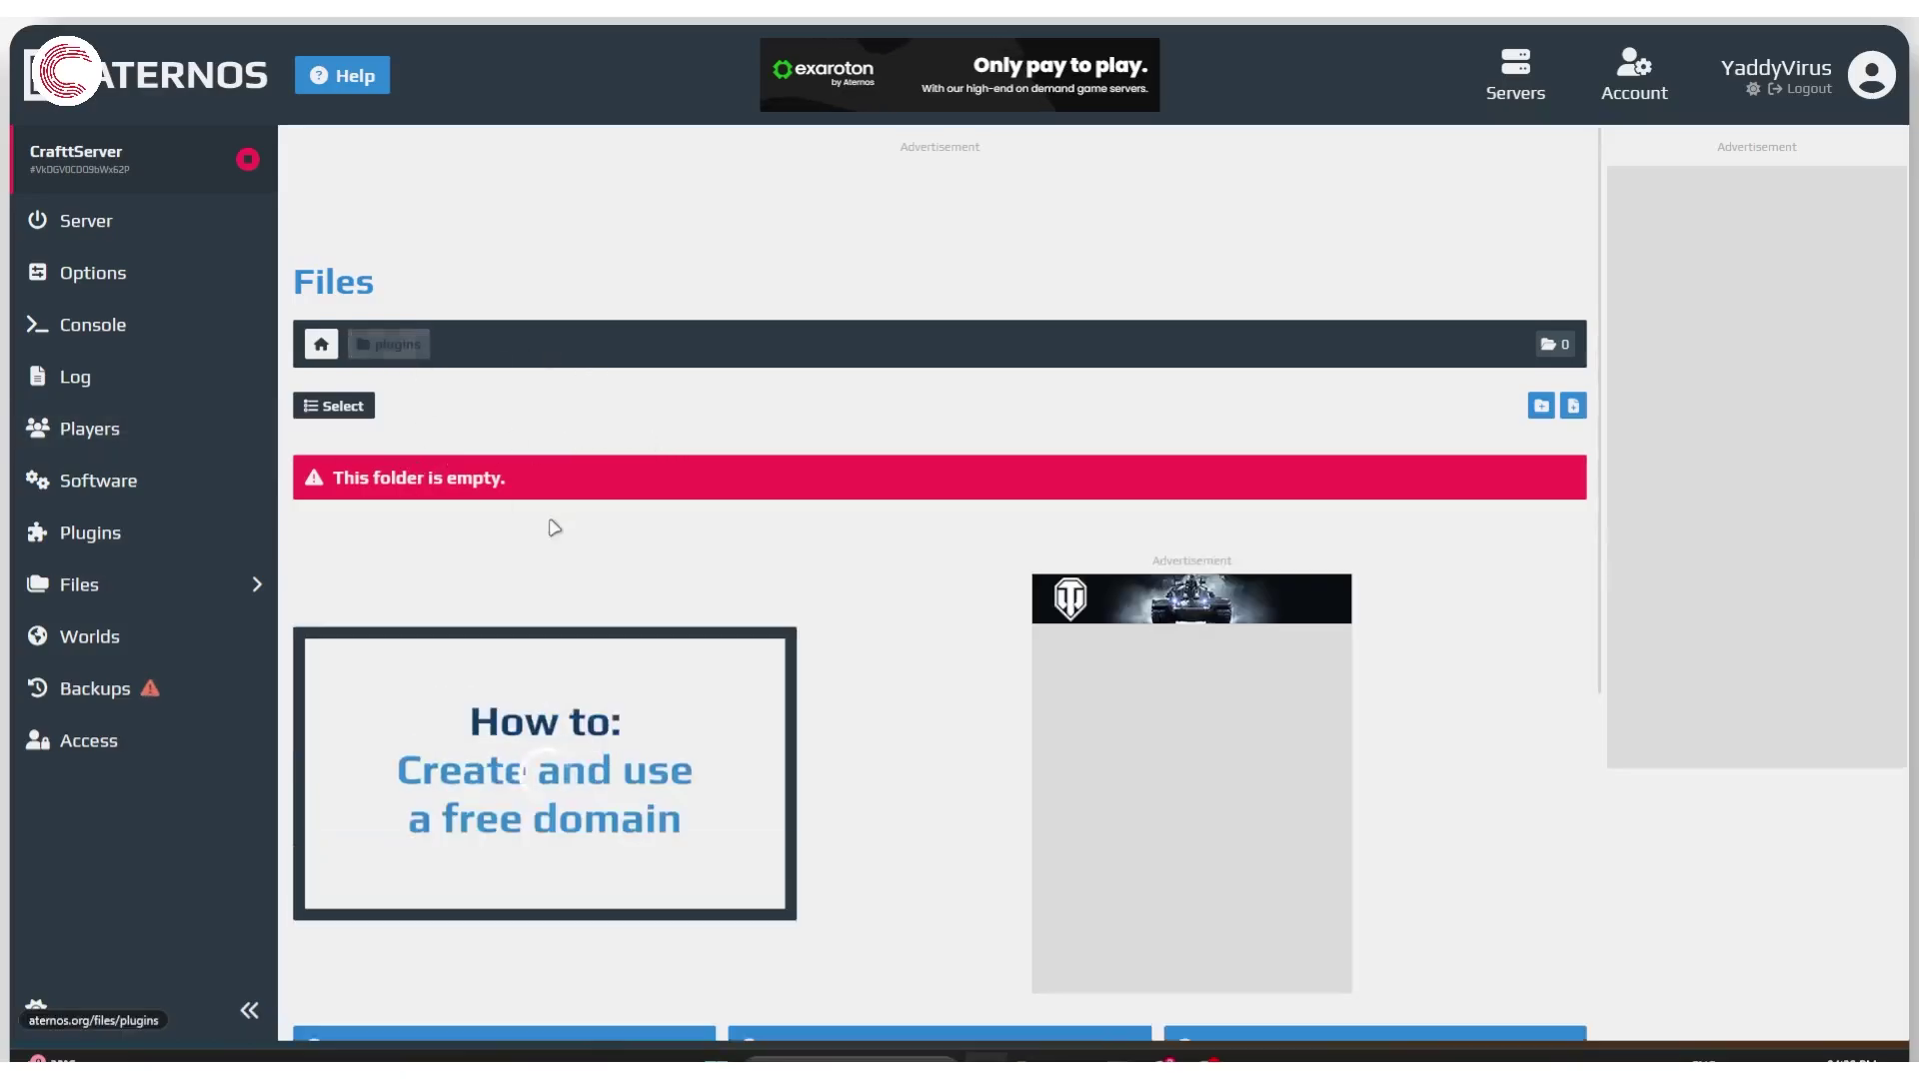
left_click(372, 352)
left_click(330, 347)
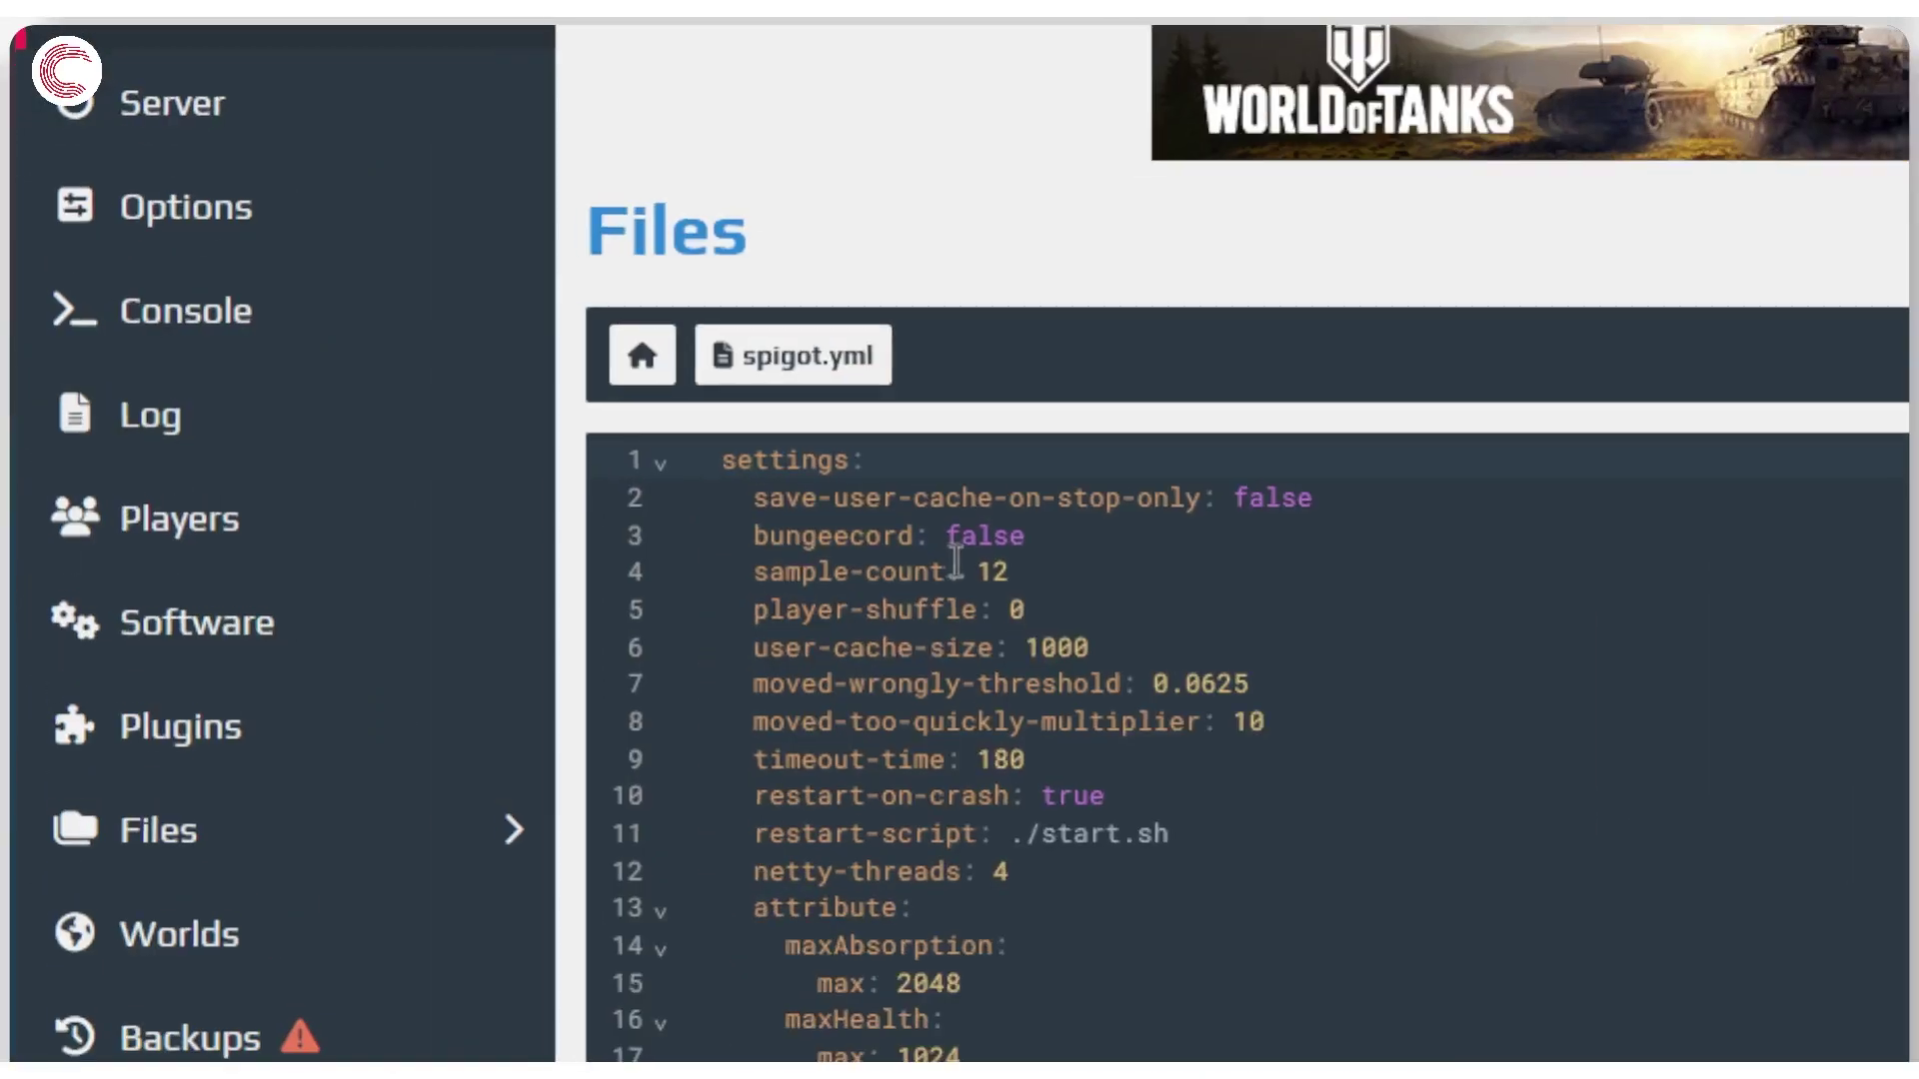
scroll(1164, 679, "down", 2)
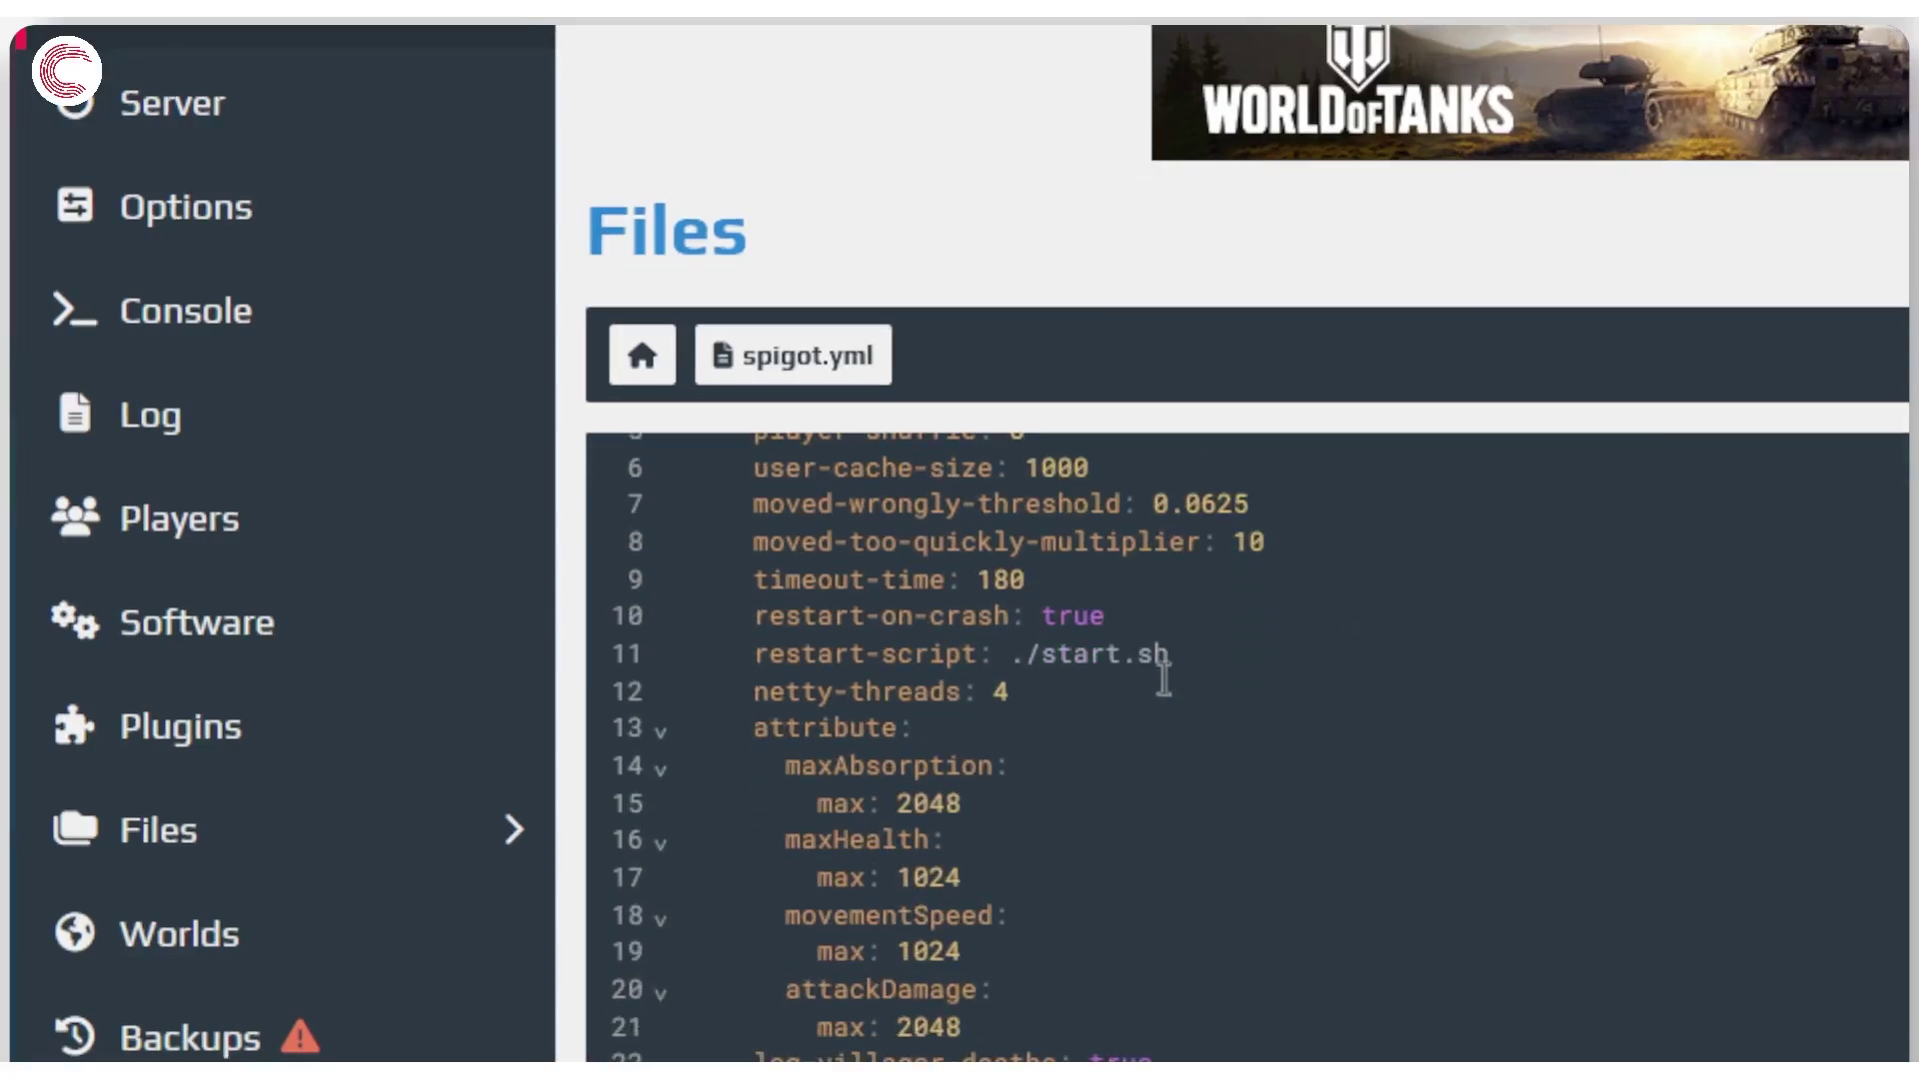
scroll(1164, 679, "down", 6)
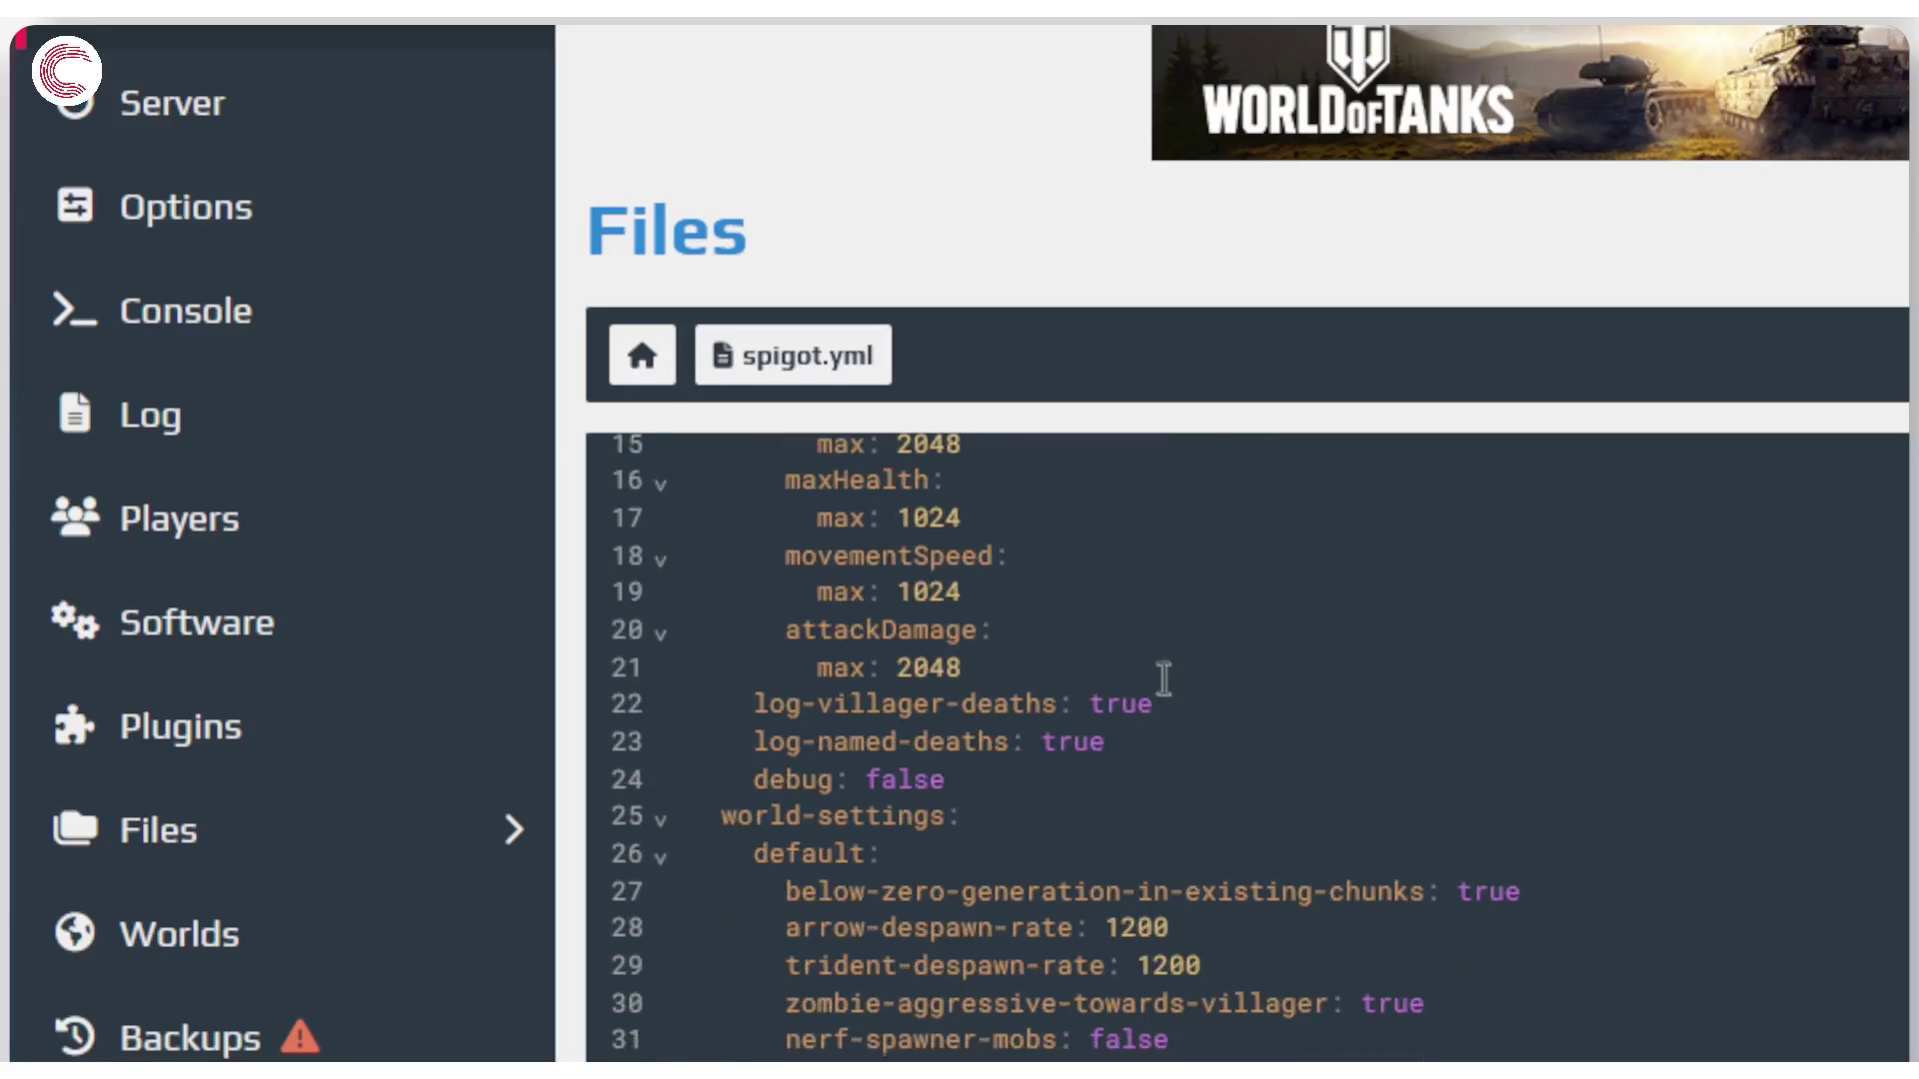
scroll(1164, 680, "up", 2)
scroll(1137, 727, "down", 2)
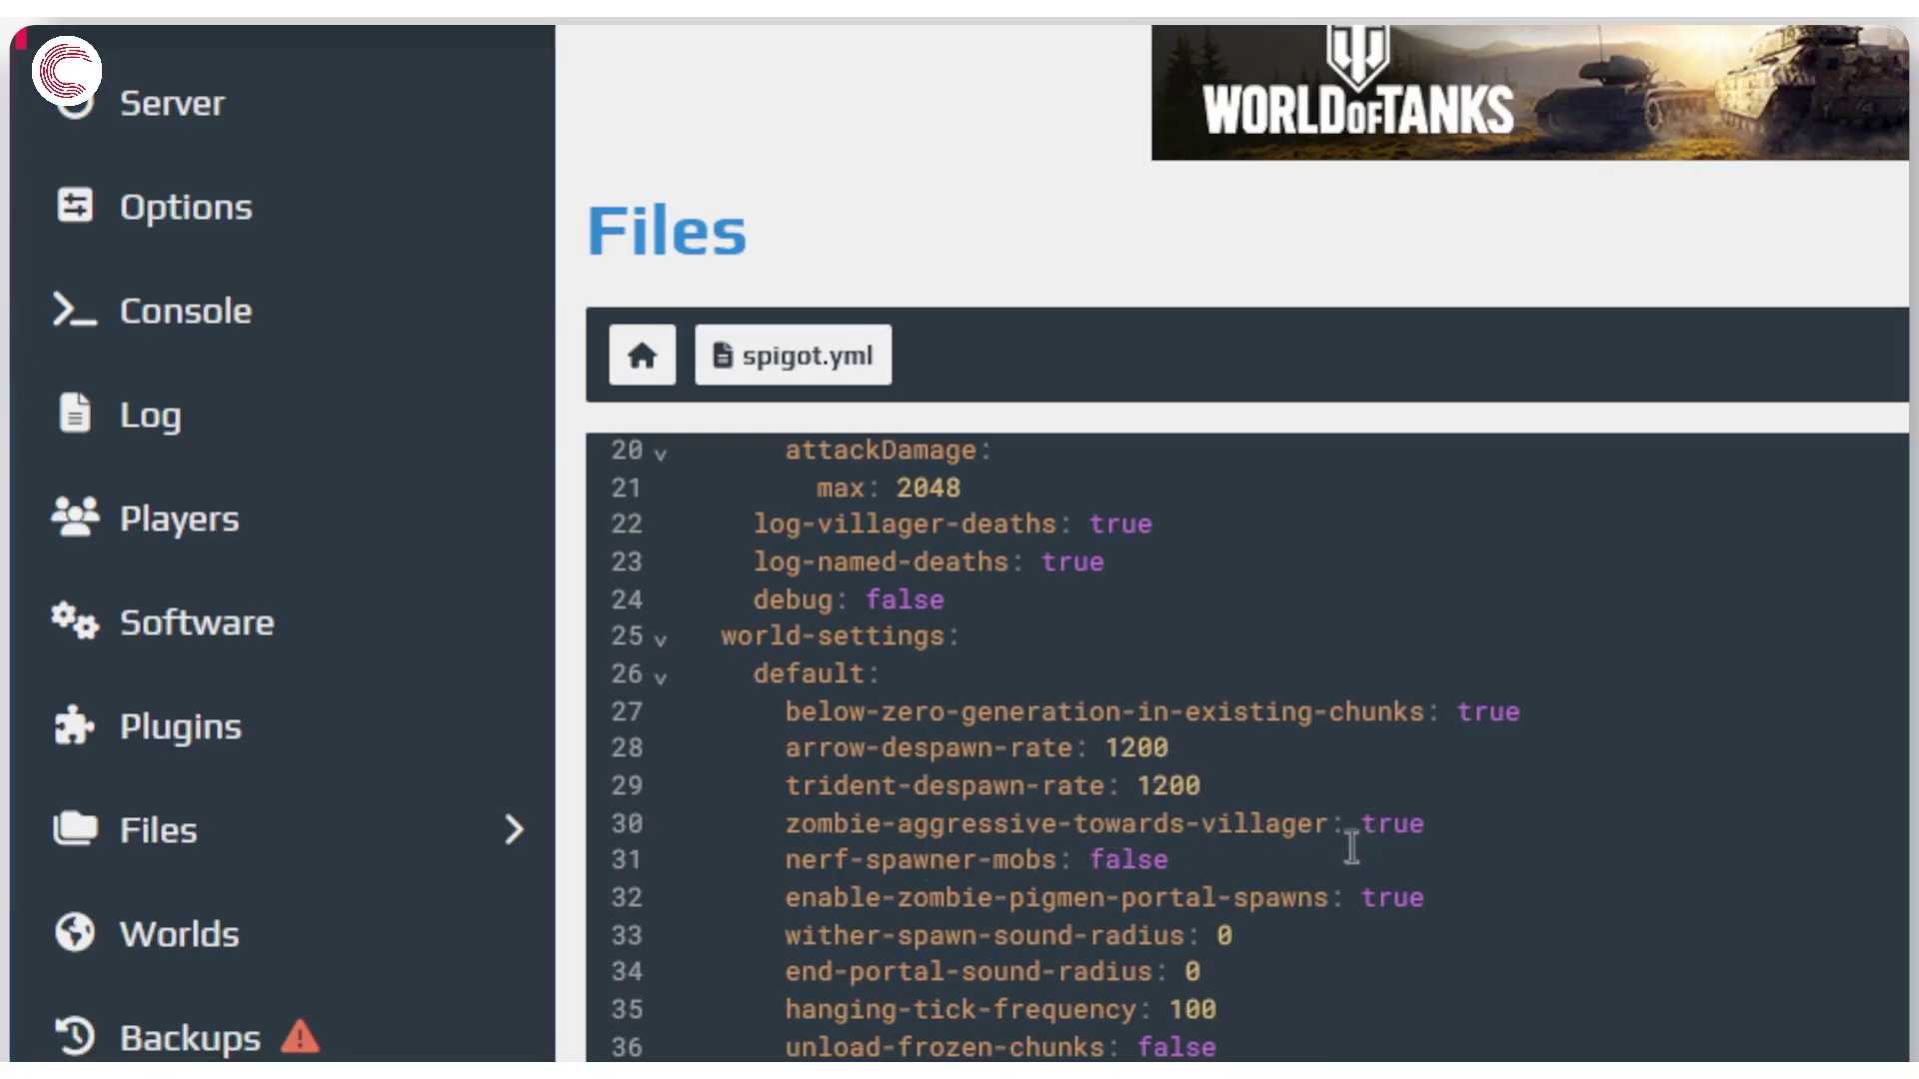
scroll(1237, 825, "down", 10)
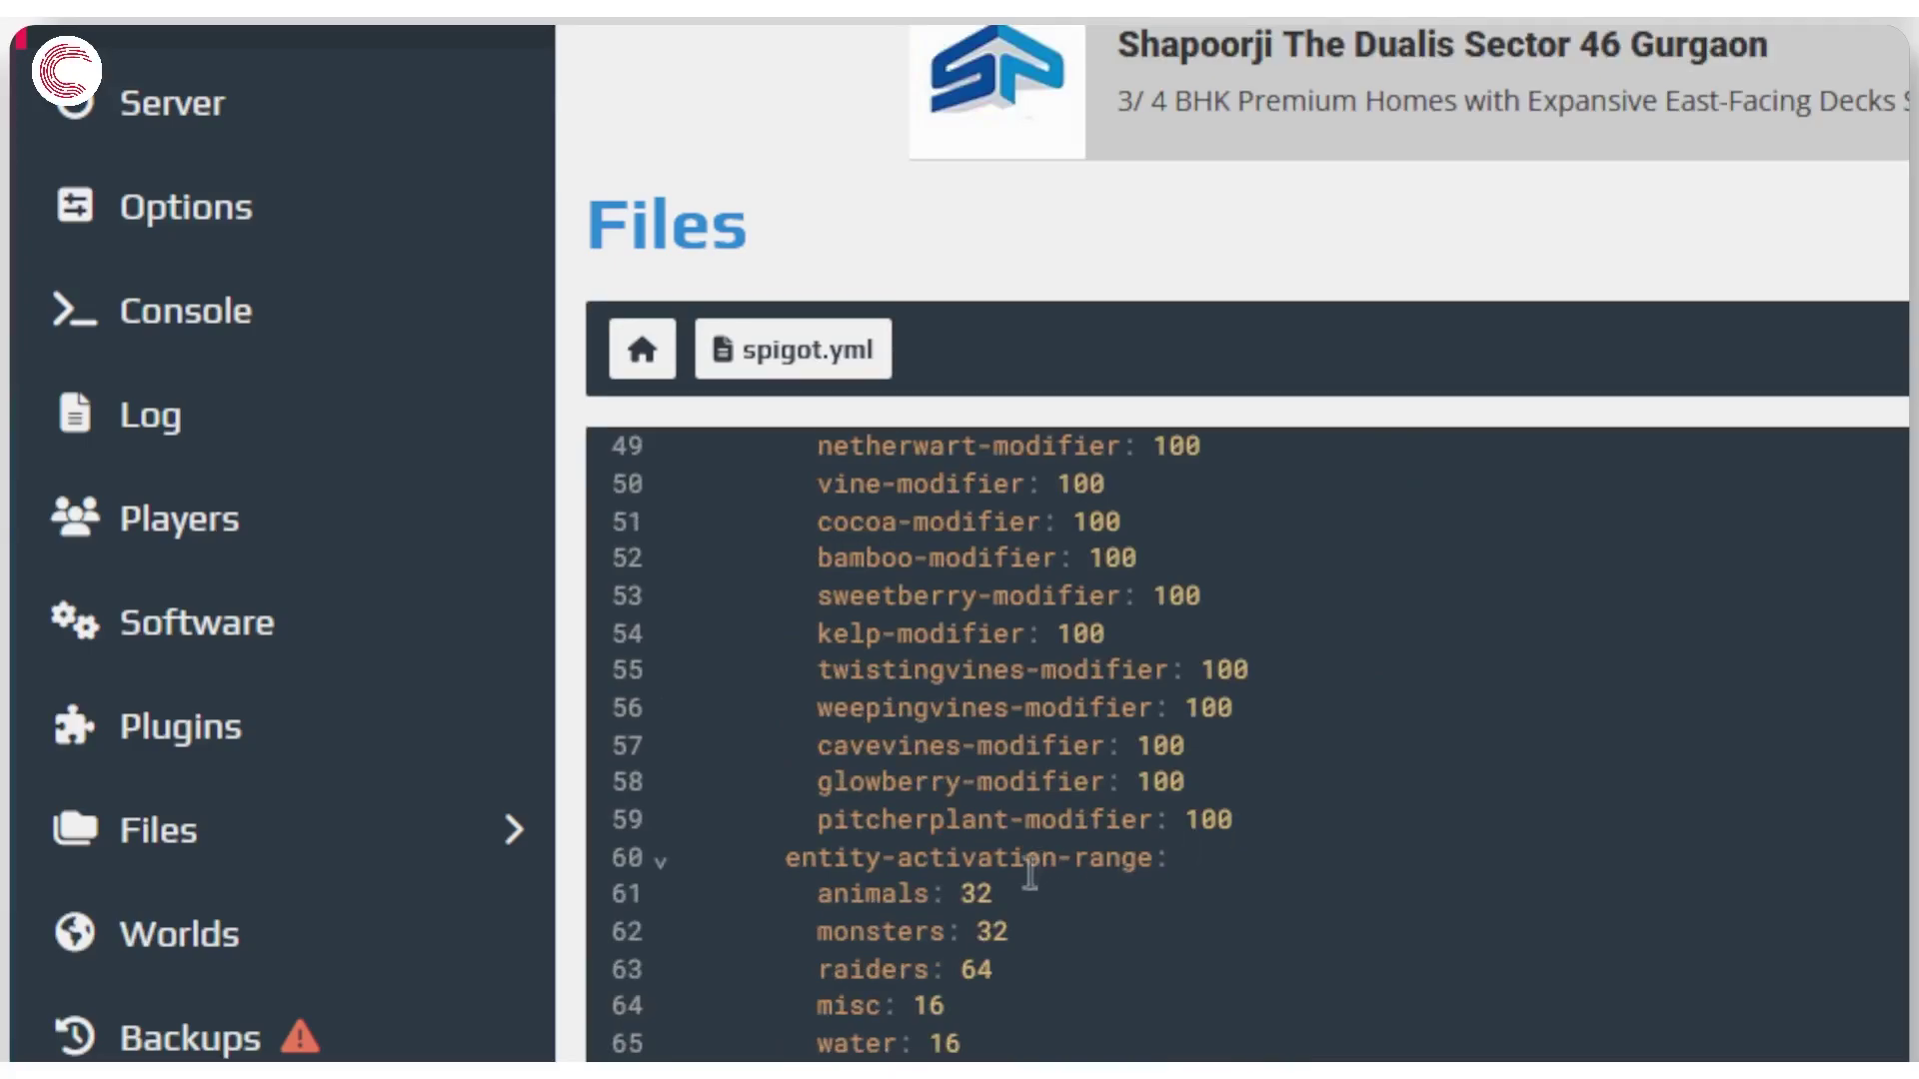
scroll(976, 960, "down", 4)
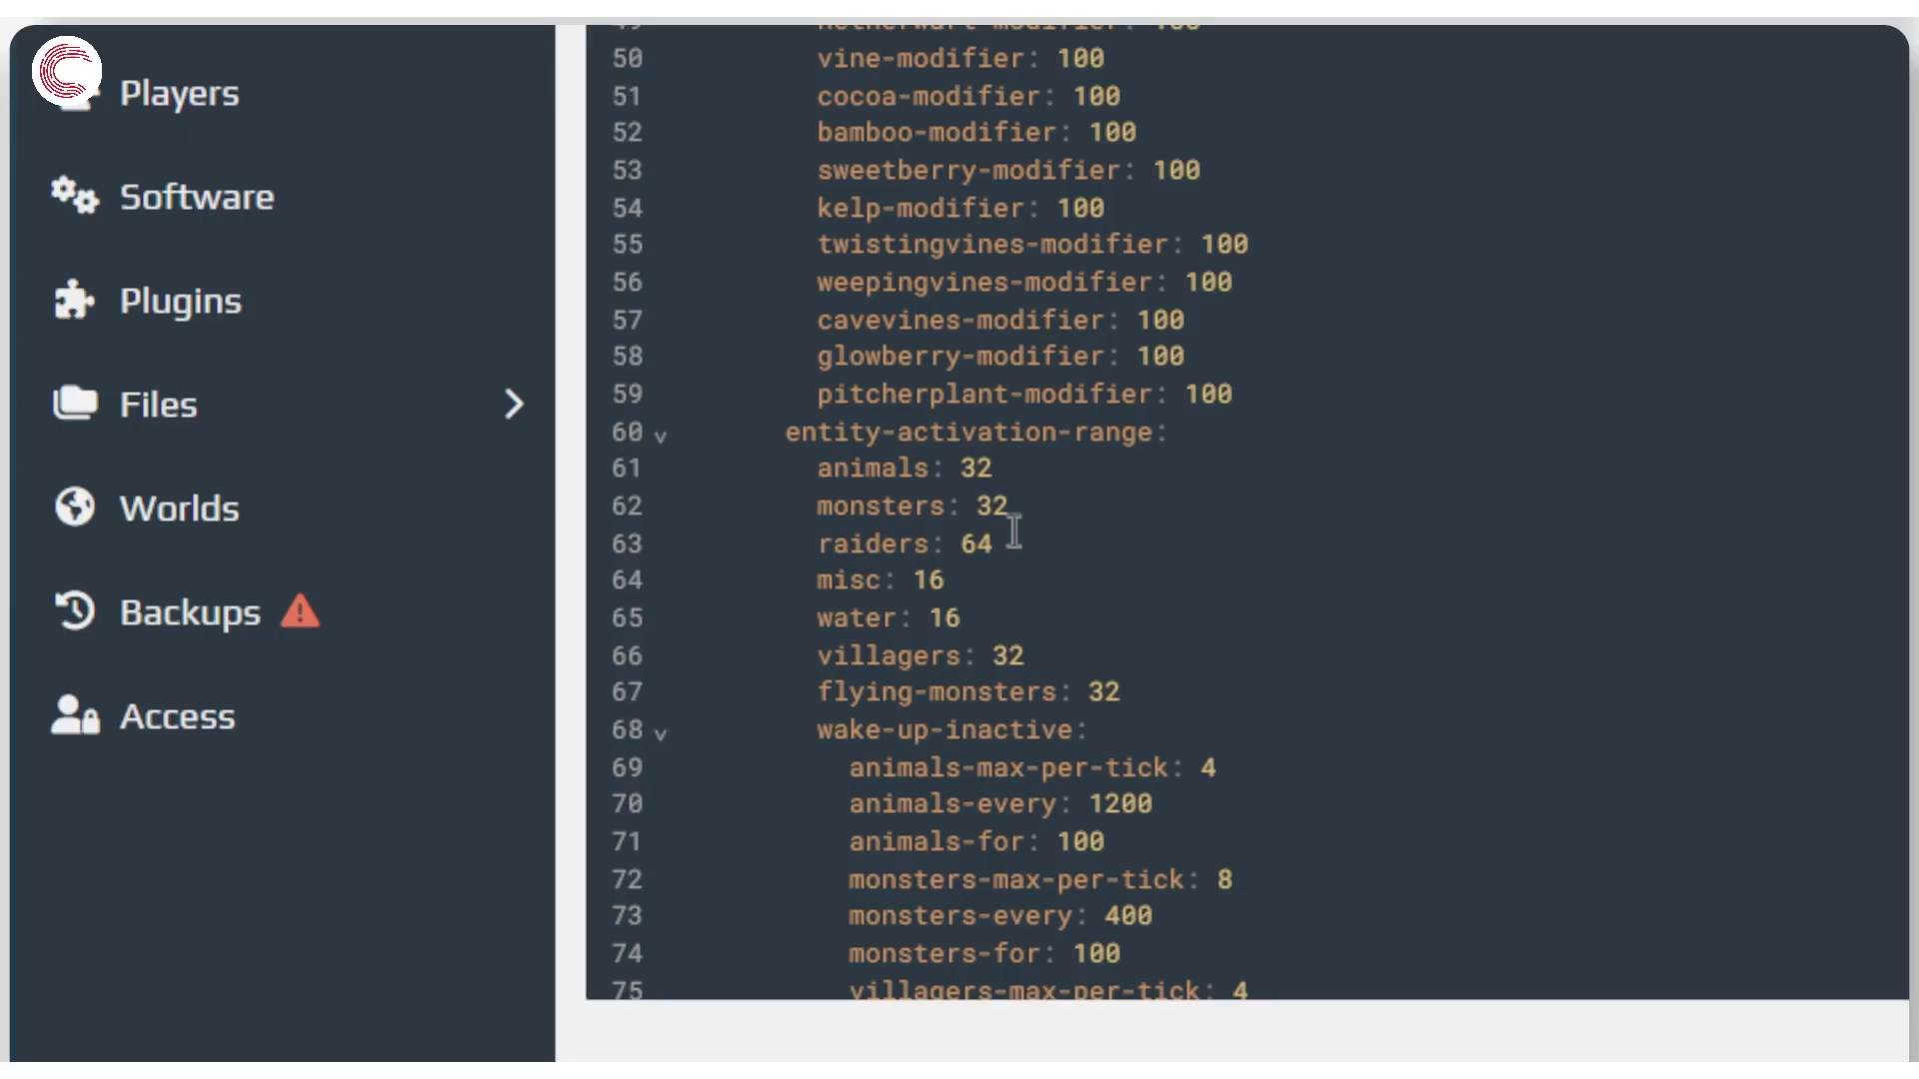
scroll(1013, 532, "down", 10)
scroll(1011, 530, "up", 11)
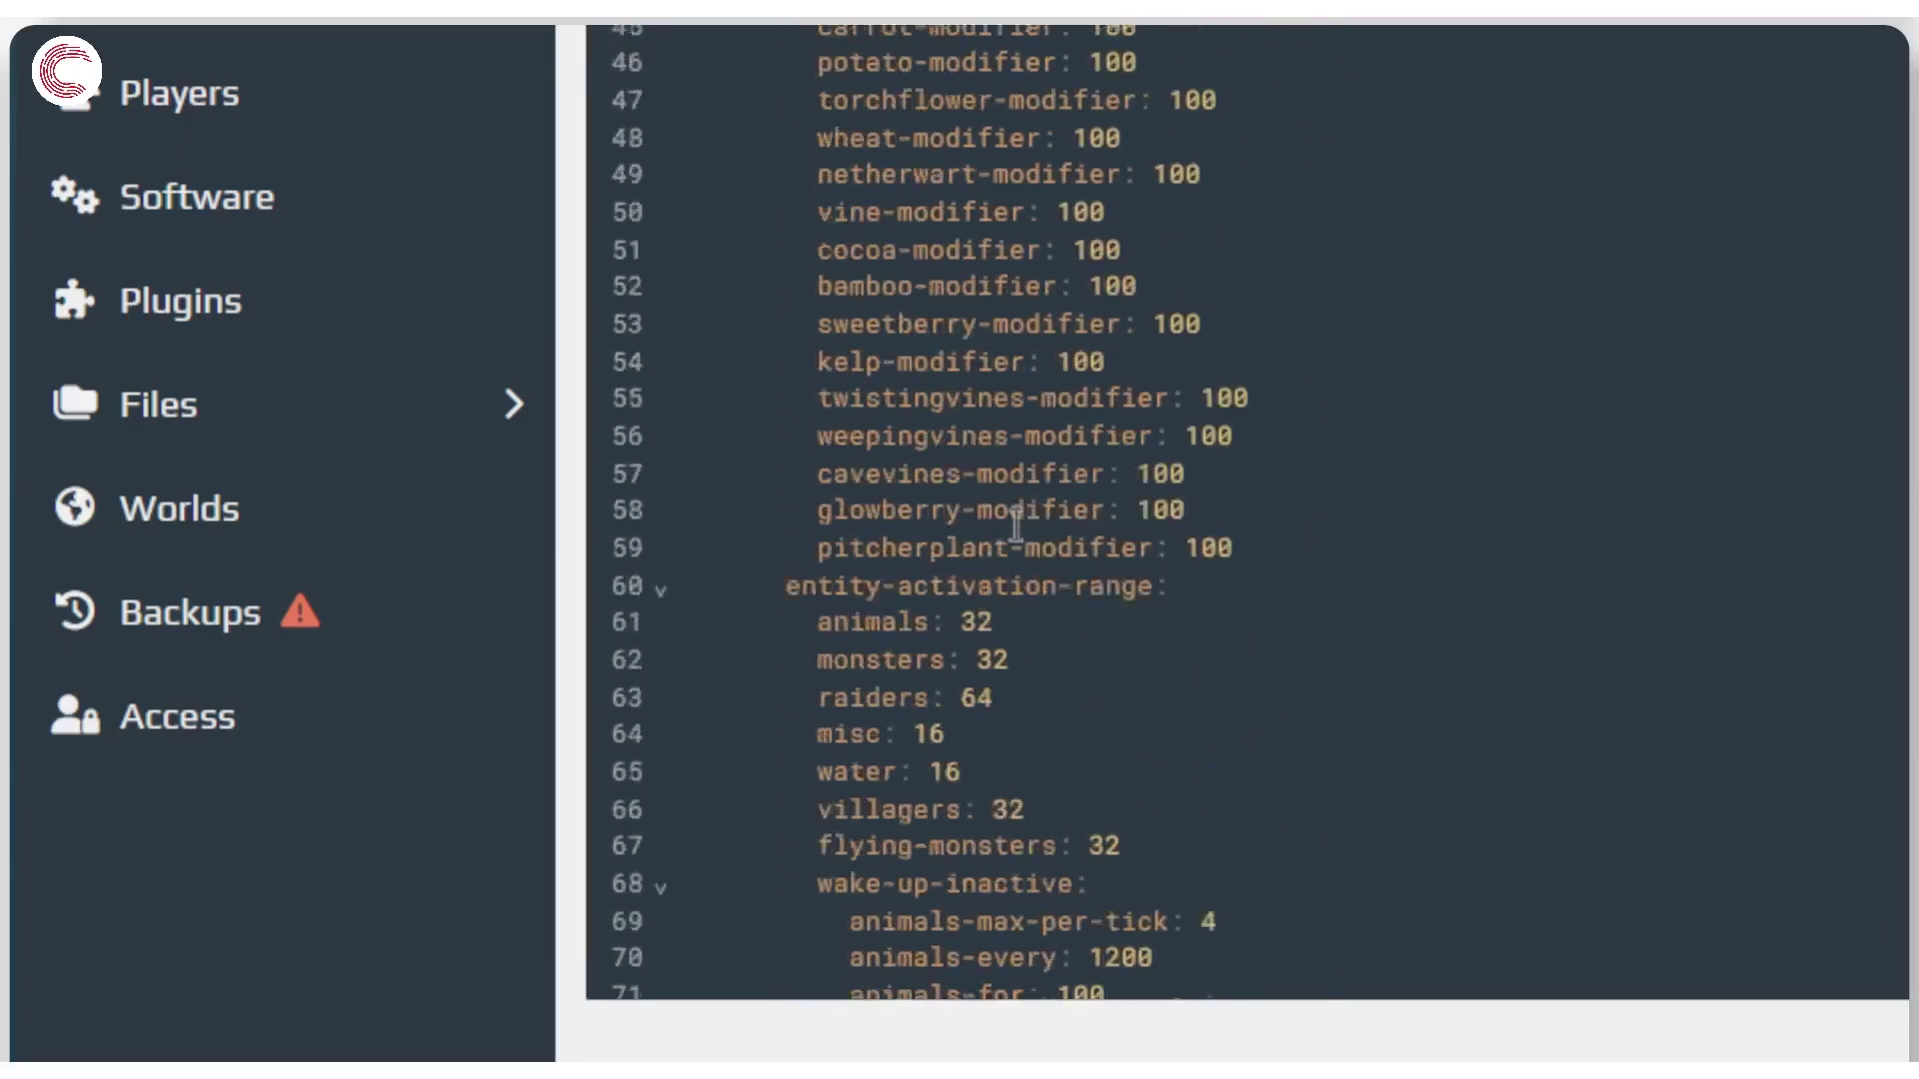
scroll(1306, 574, "up", 15)
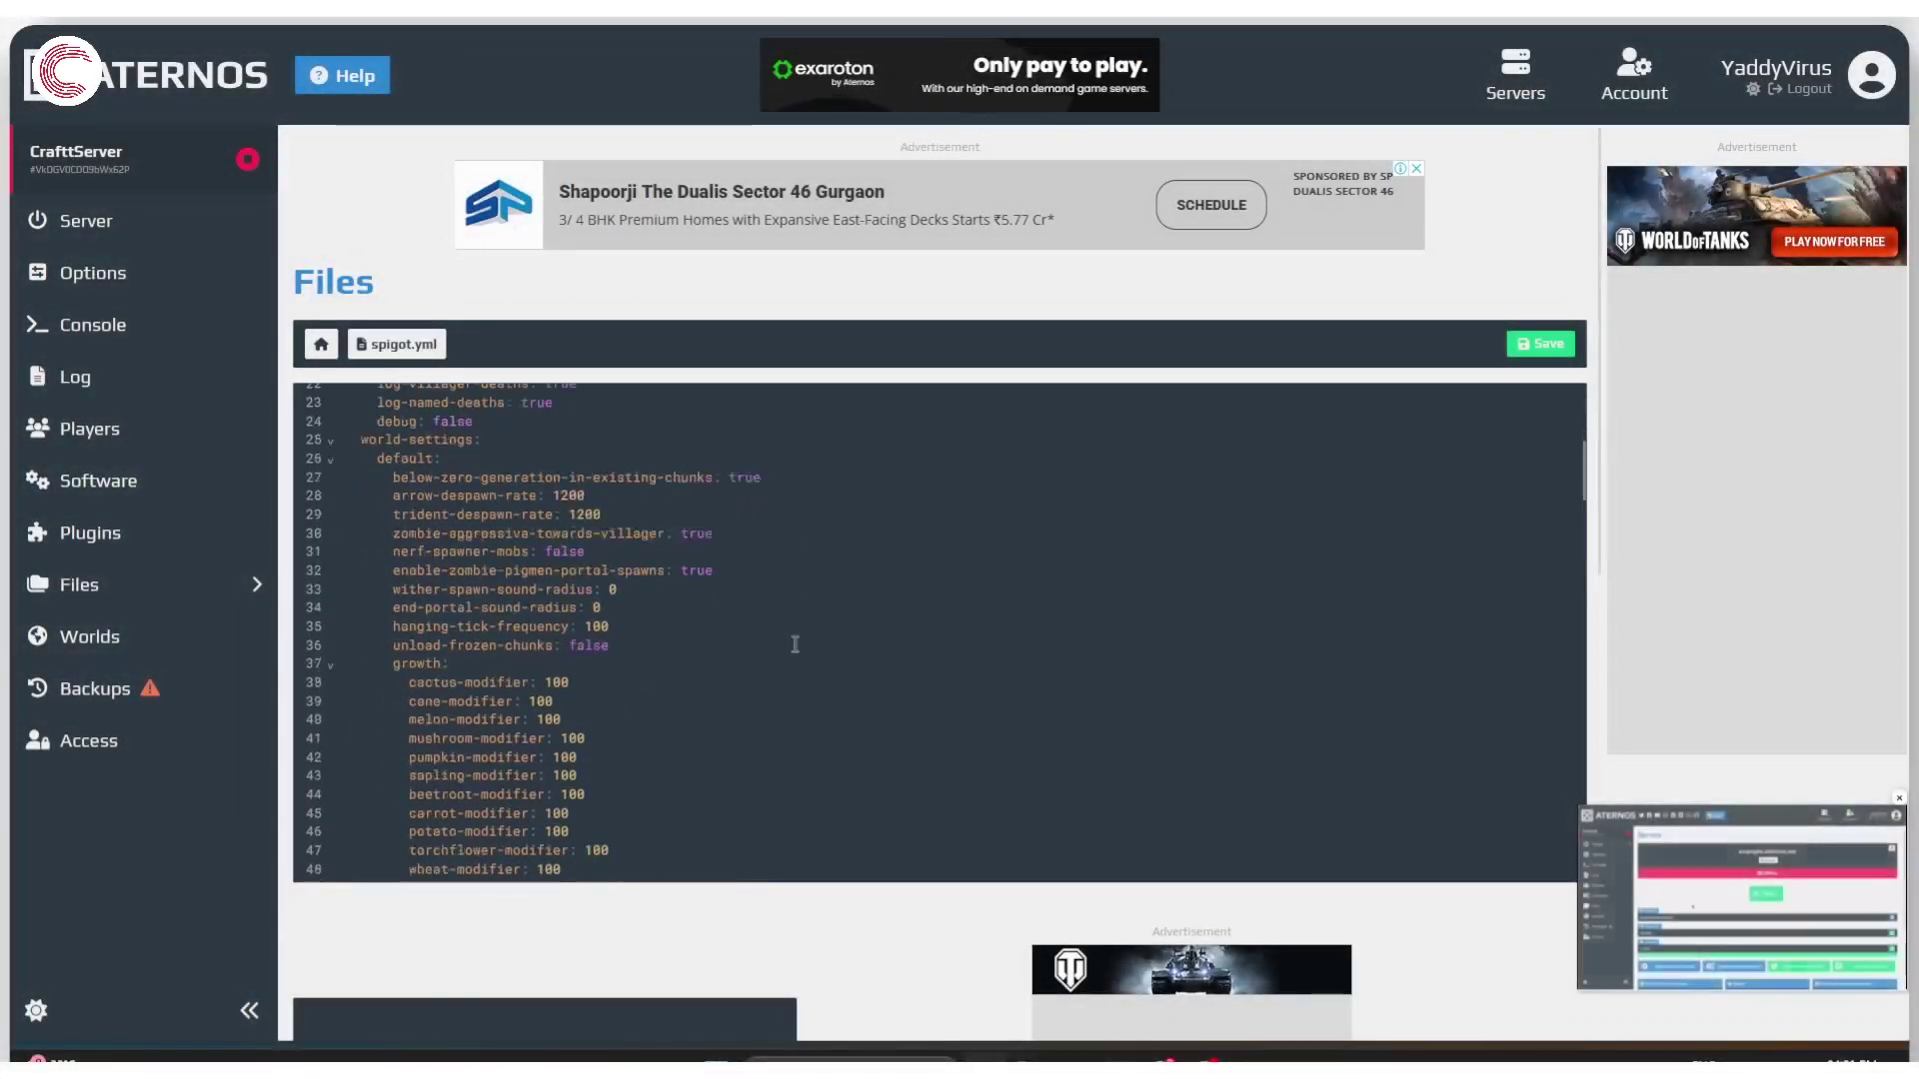
scroll(795, 643, "up", 5)
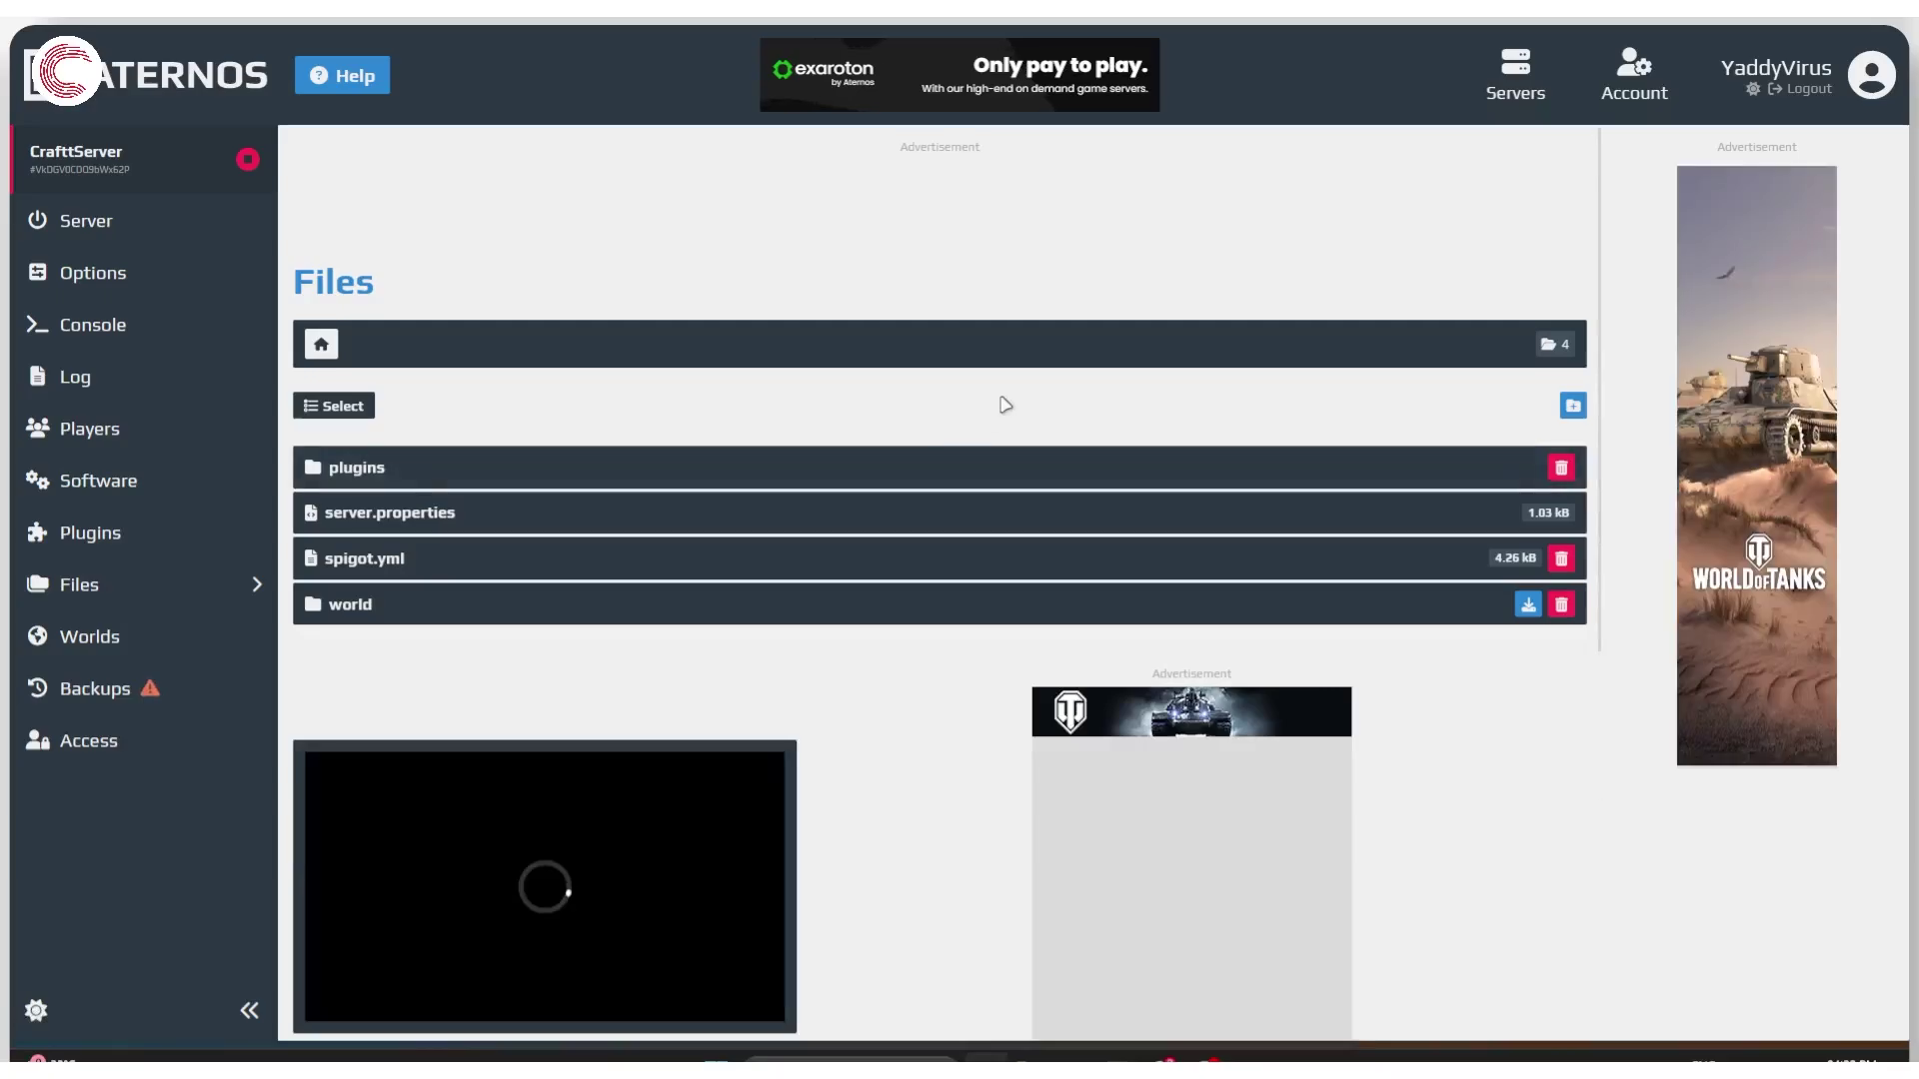
Return to CrafttServer's main page, showing it offline on PaperMC 1.21.5 (103)
left_click(86, 221)
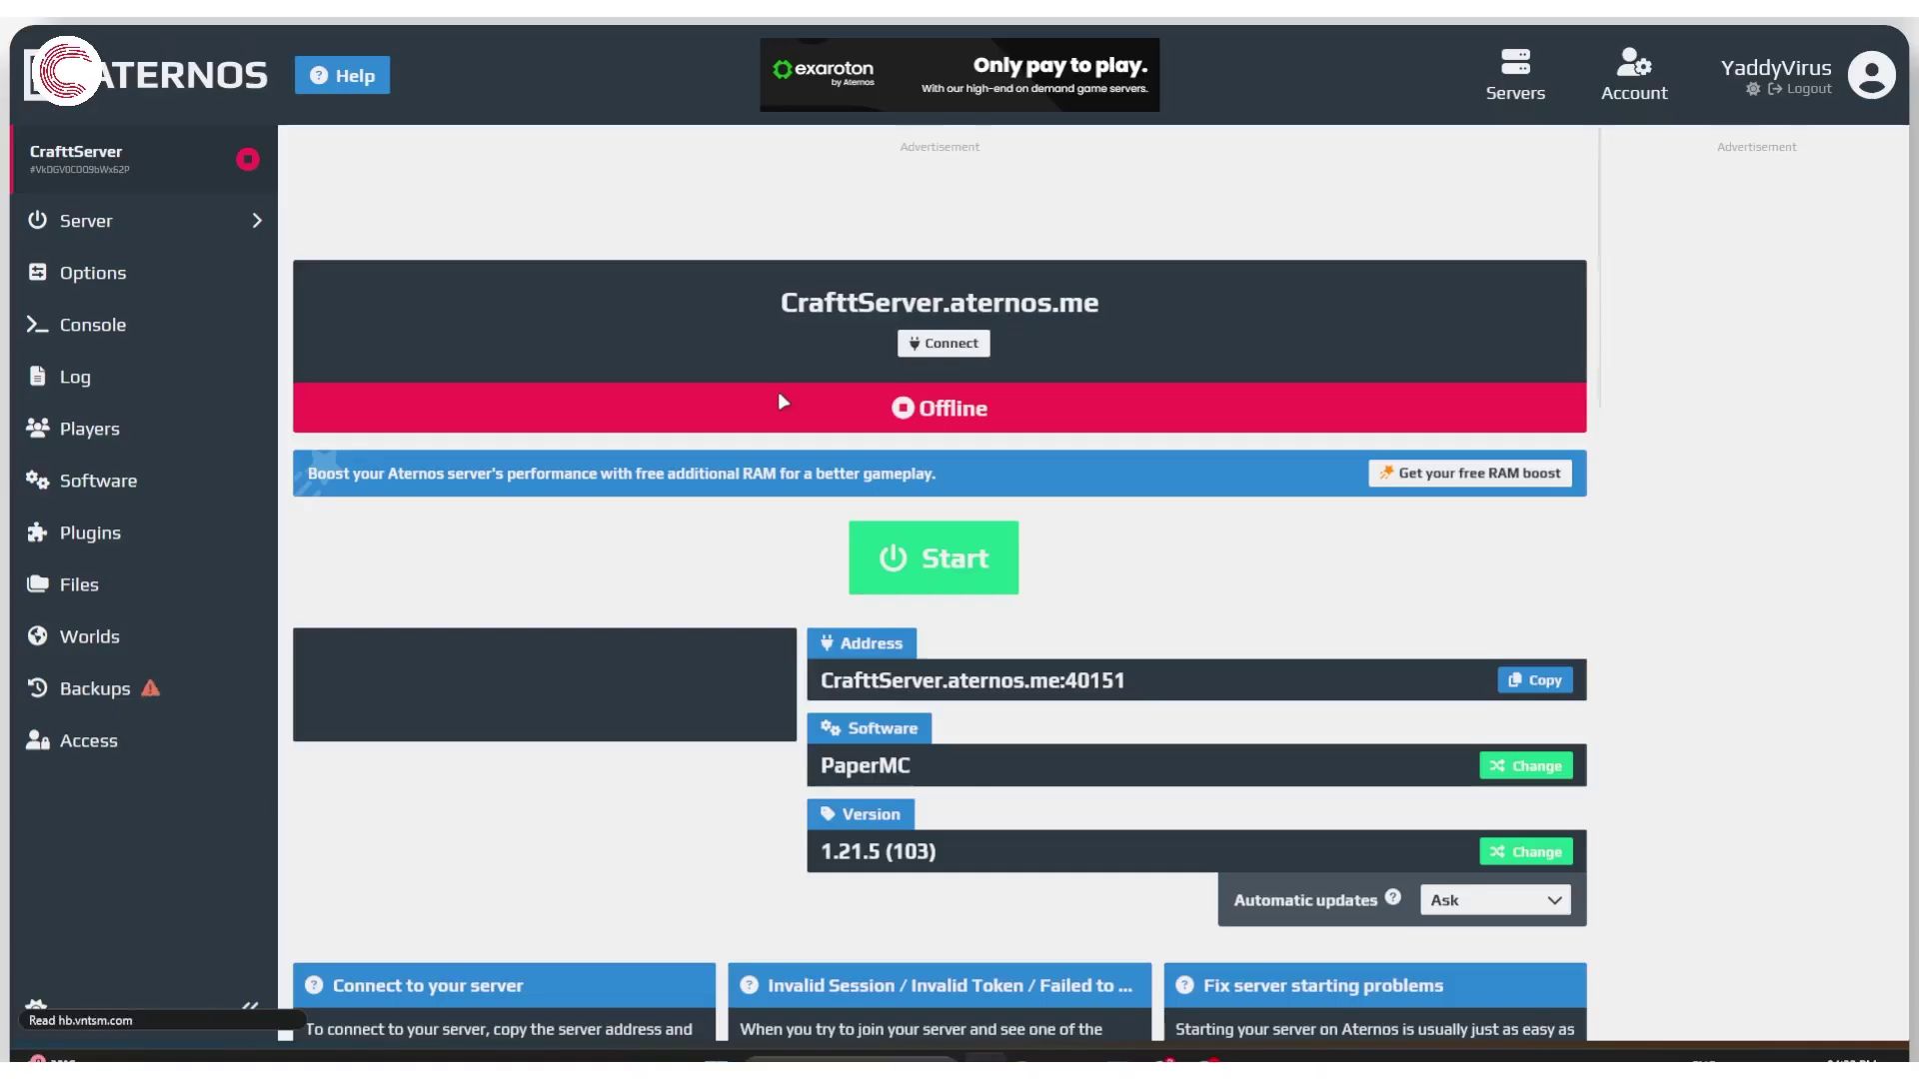